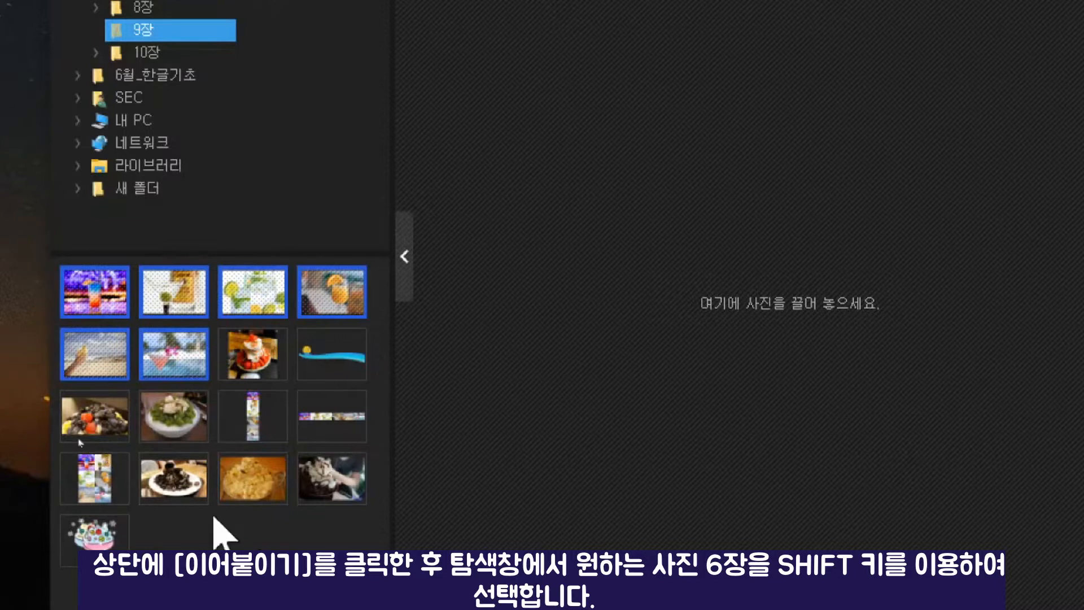
# Add the six selected drink photos to the combine canvas and collapse the folder browser
pyautogui.moveTo(104, 285); pyautogui.dragTo(627, 327)
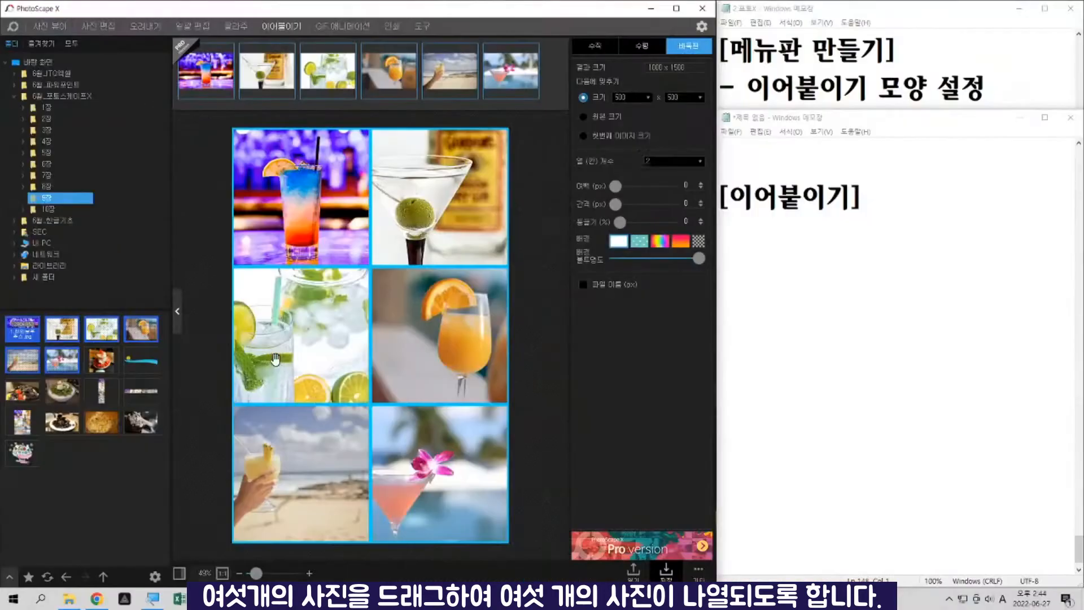
pyautogui.click(179, 316)
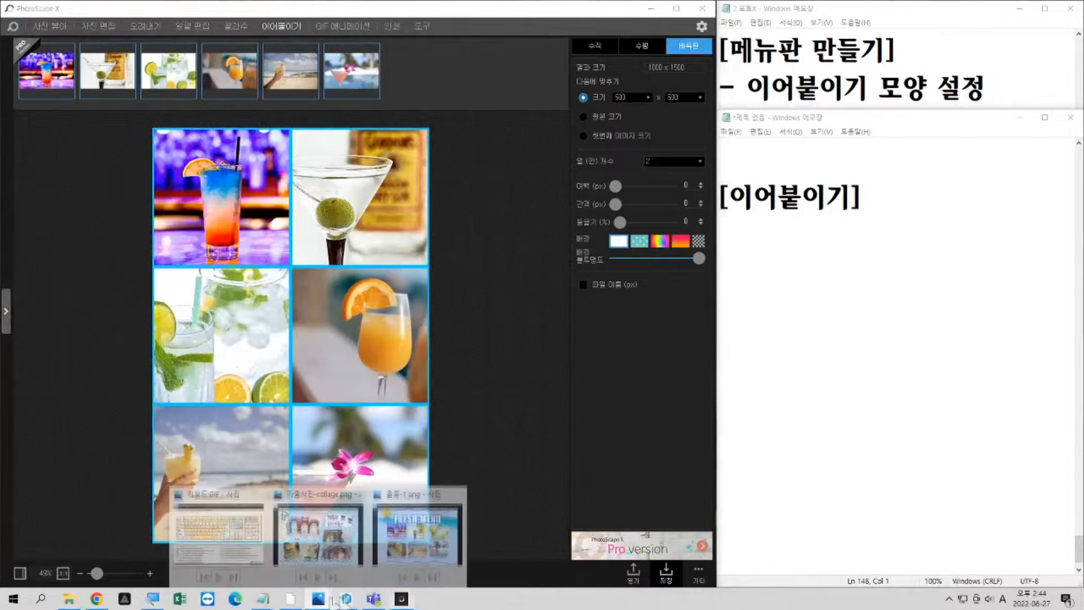
# Check the finished FRESH-MENU sample picture and arrange the photos in a checkerboard (바둑판) grid with 3 columns
pyautogui.click(411, 550)
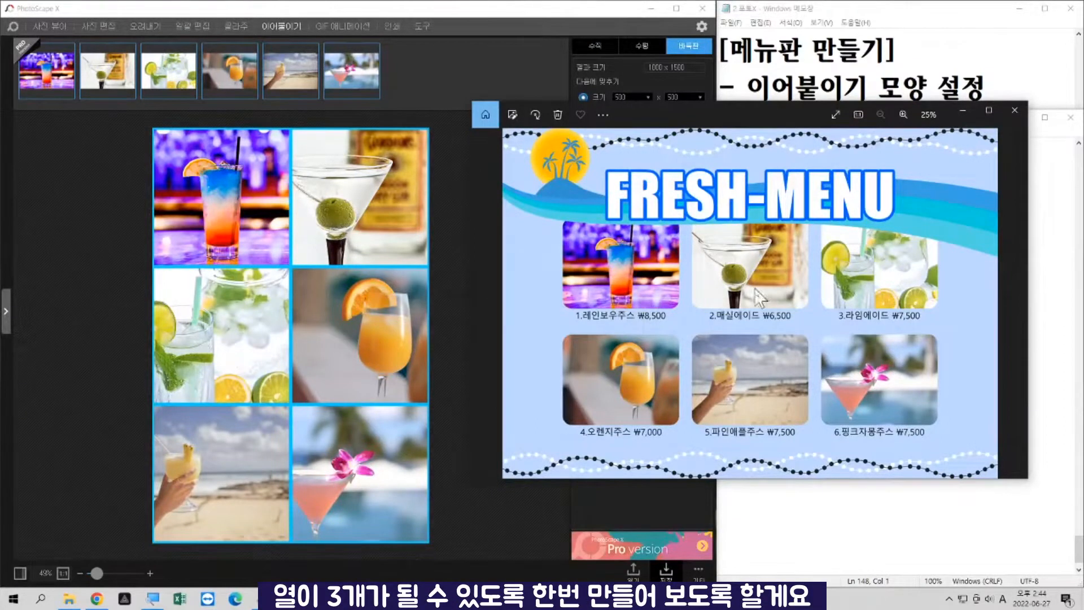
pyautogui.click(963, 110)
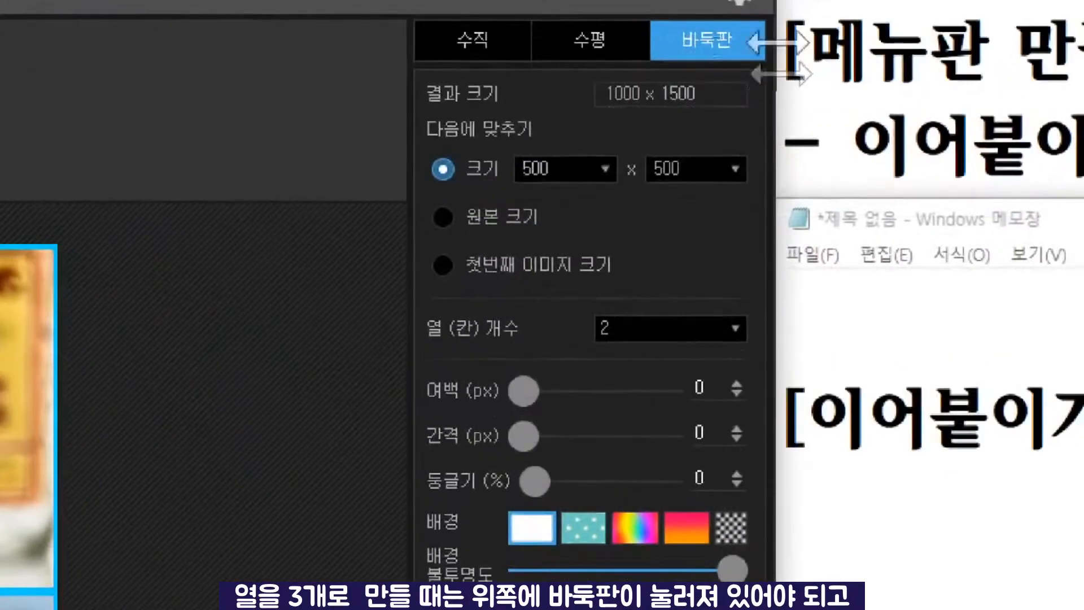
pyautogui.click(723, 50)
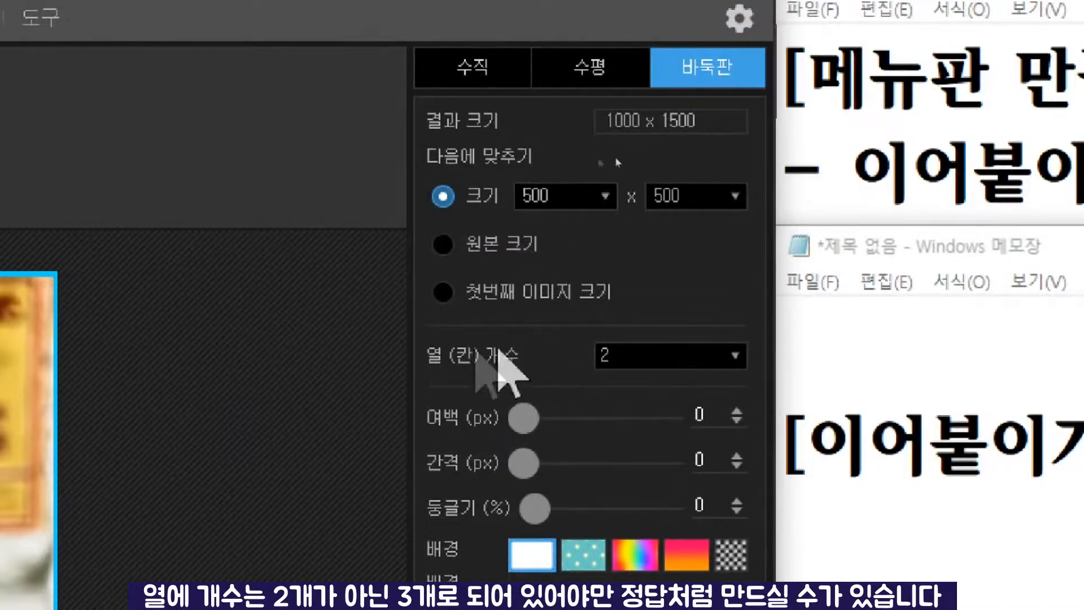
pyautogui.click(734, 355)
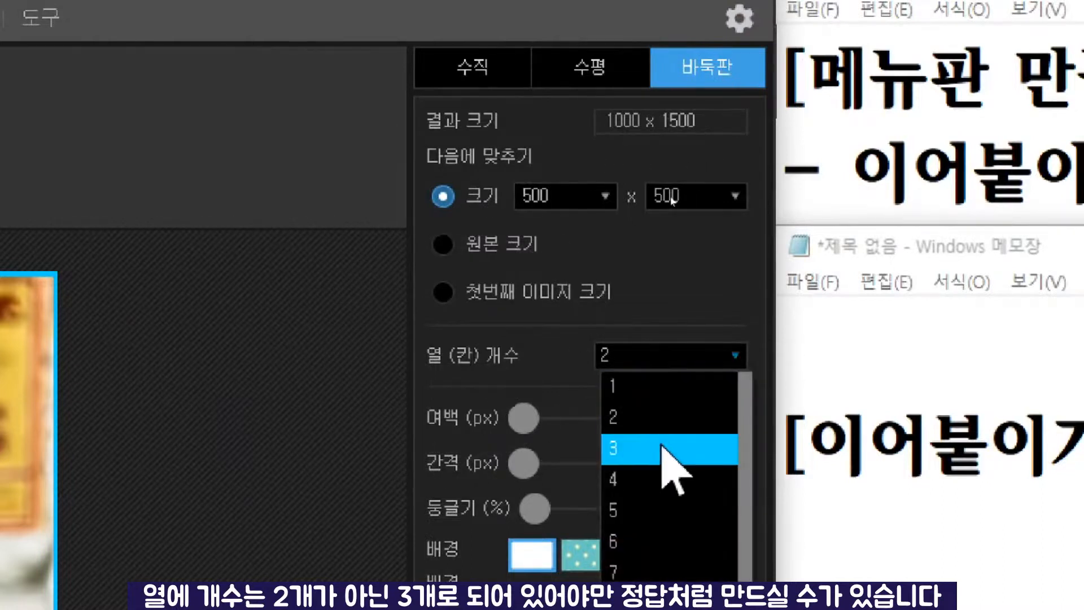
pyautogui.click(666, 443)
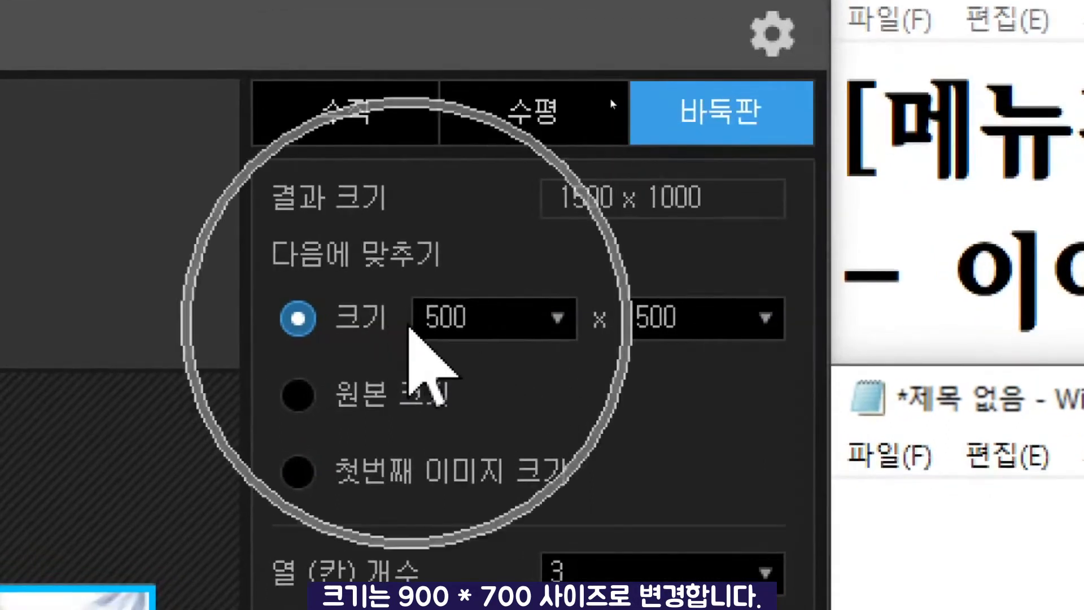
# Set the size of each photo in the grid to 900 x 700
pyautogui.moveTo(496, 321); pyautogui.dragTo(412, 321)
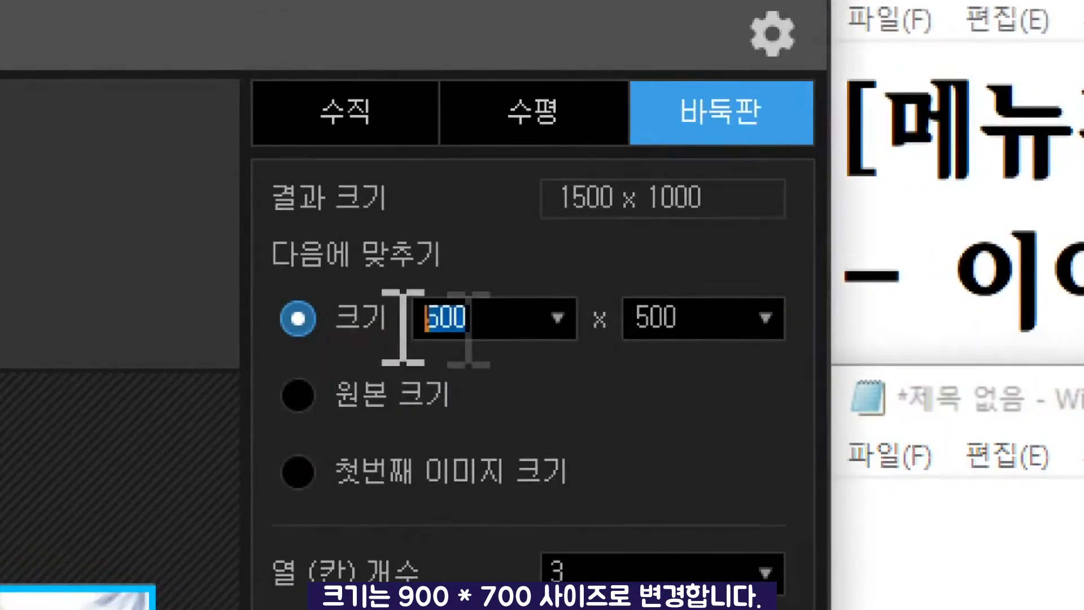
pyautogui.write('9')
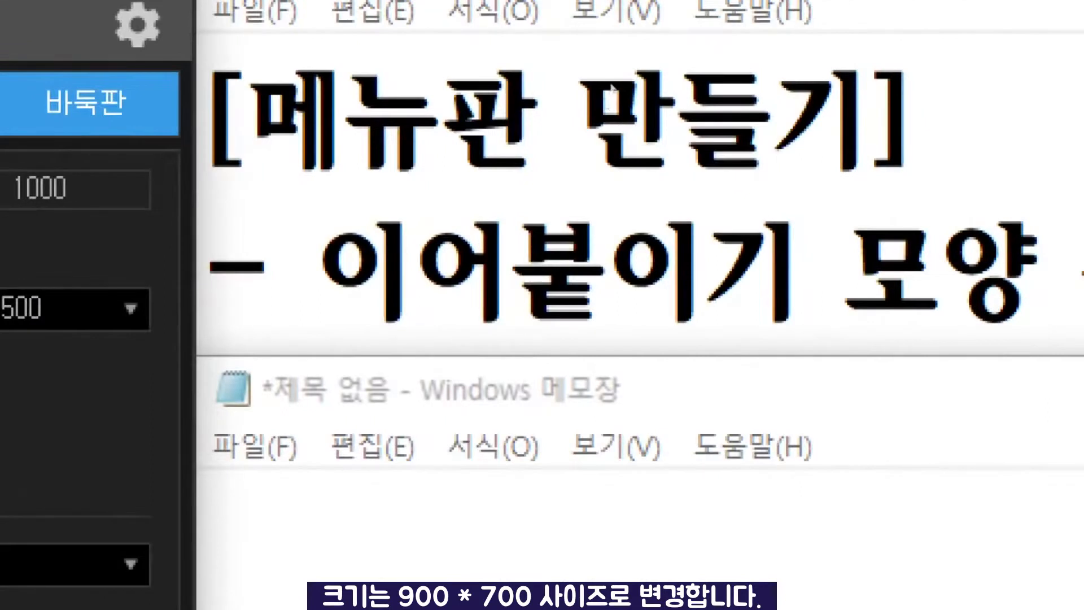
pyautogui.moveTo(84, 311); pyautogui.dragTo(1, 310)
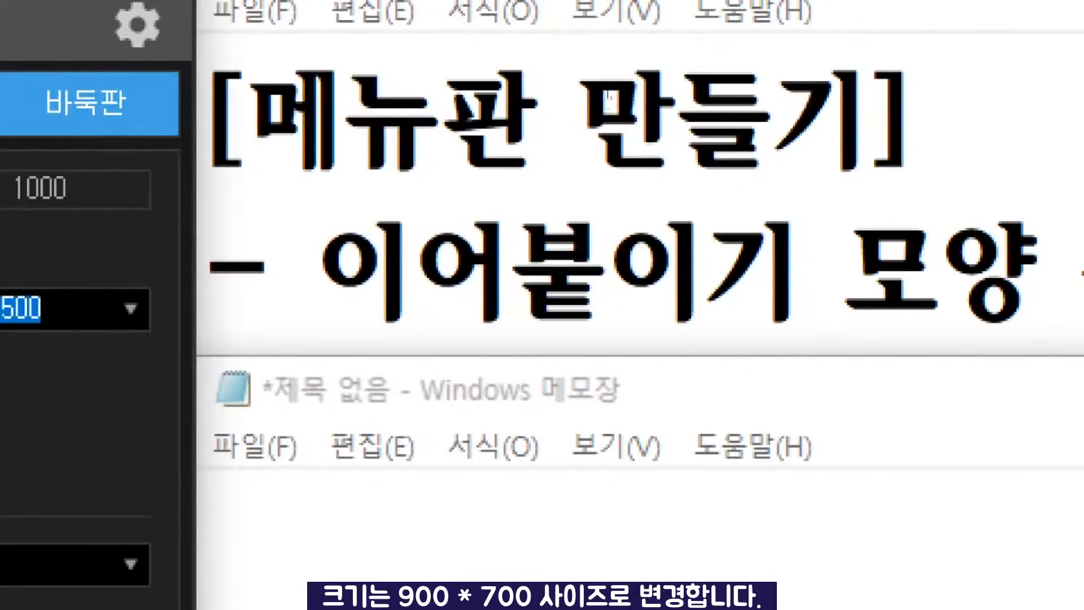
pyautogui.write('700')
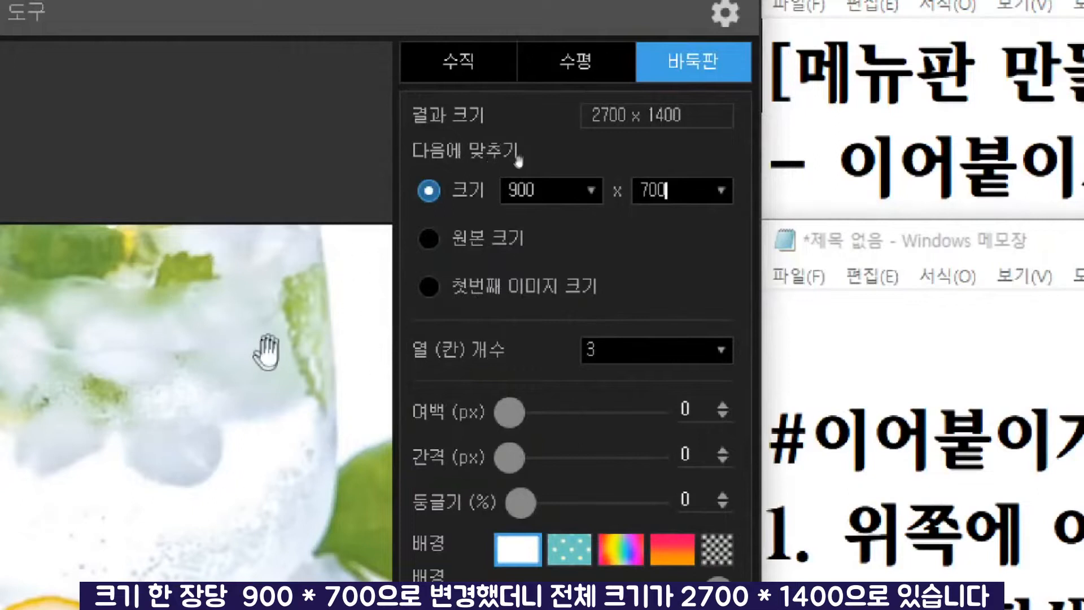
# Set the outer margin (여백) around the photo grid to 100 px
pyautogui.press('ctrl')
pyautogui.press('ctrl')
pyautogui.press('ctrl')
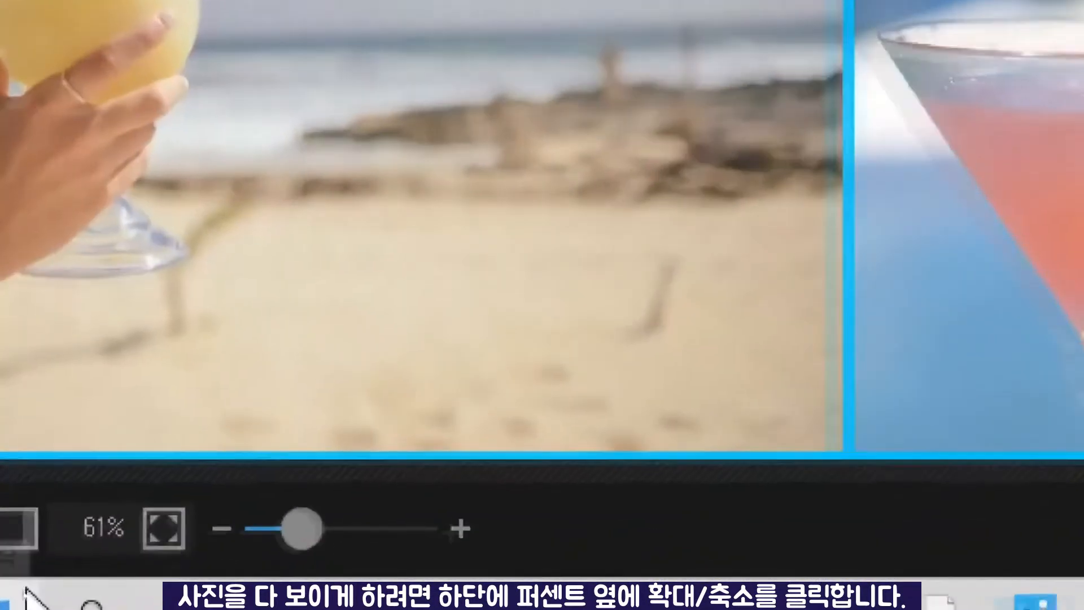
pyautogui.press('ctrl')
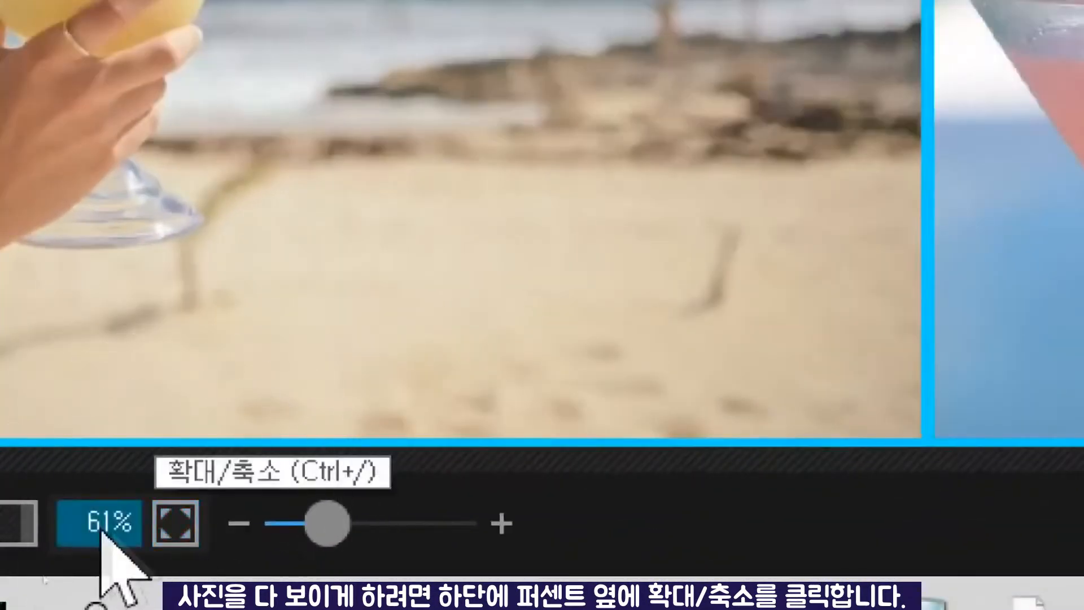
pyautogui.click(188, 521)
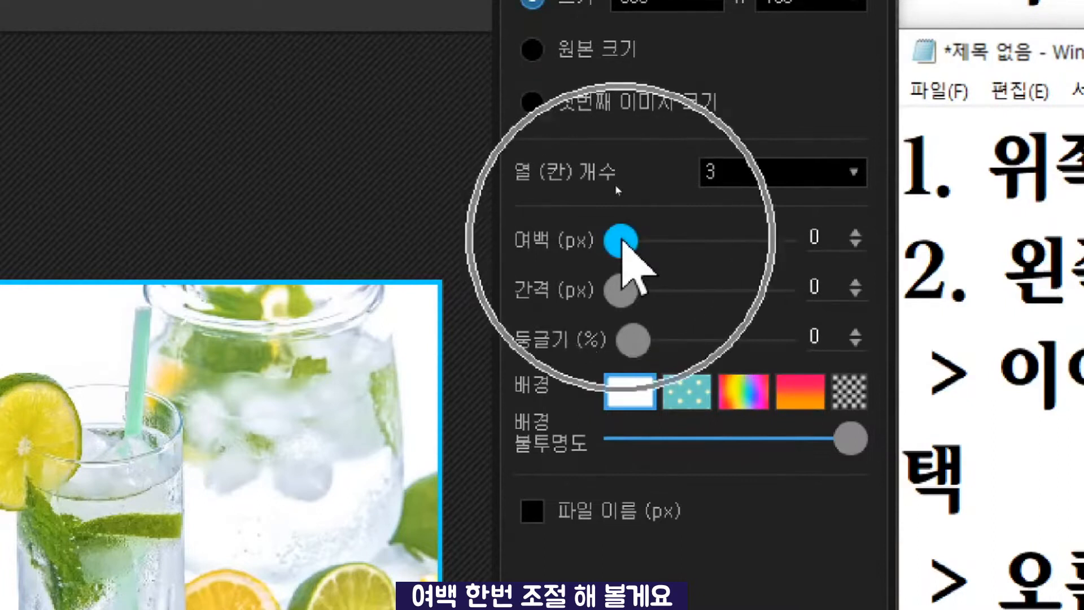
pyautogui.moveTo(621, 240); pyautogui.dragTo(709, 236)
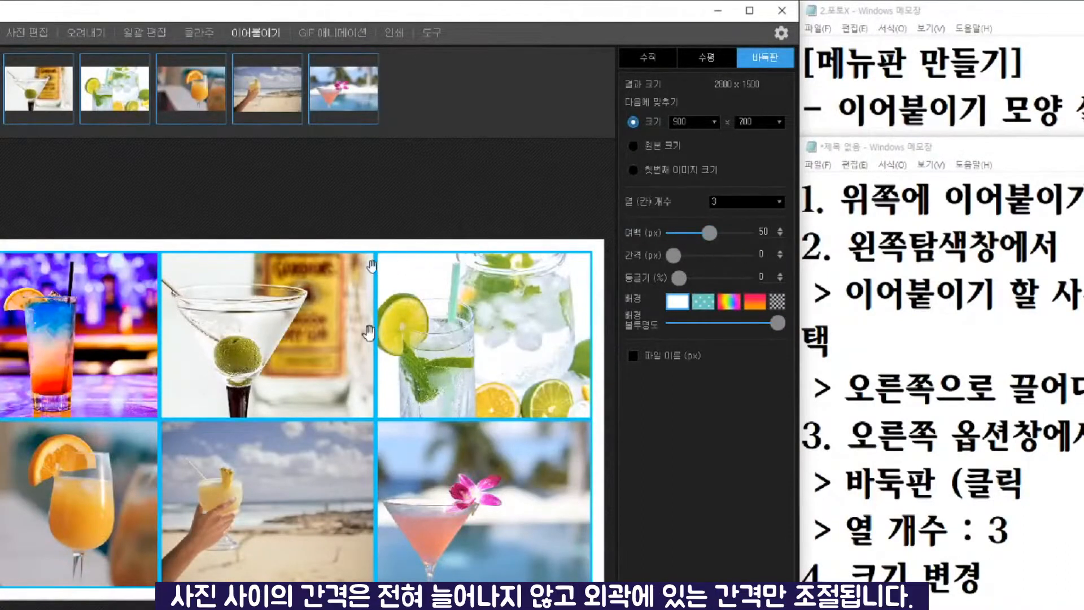
pyautogui.press('ctrl')
pyautogui.press('ctrl')
pyautogui.moveTo(705, 233); pyautogui.dragTo(756, 236)
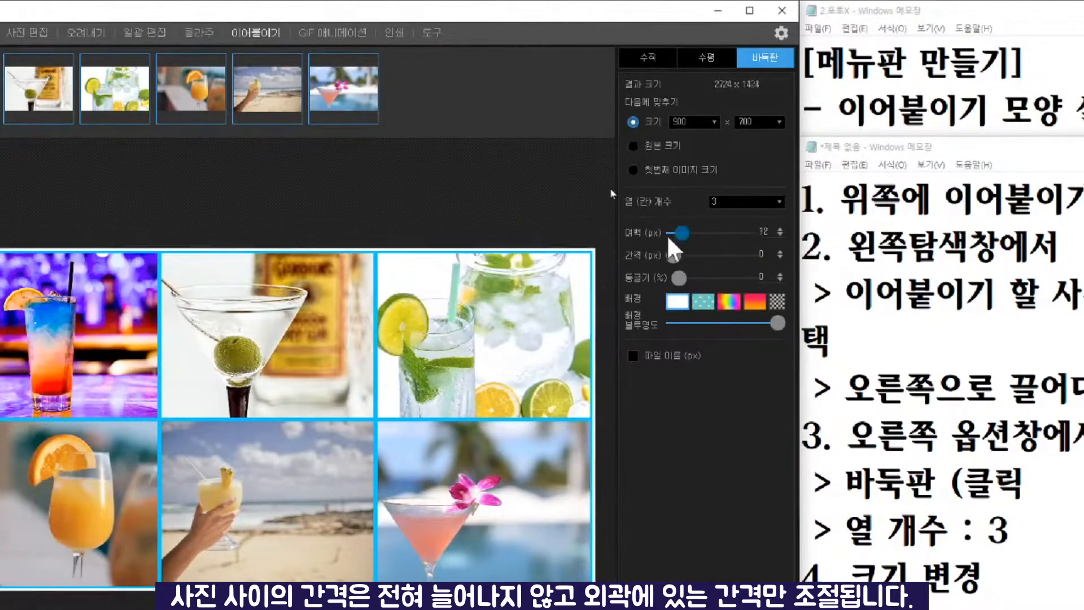
pyautogui.click(742, 232)
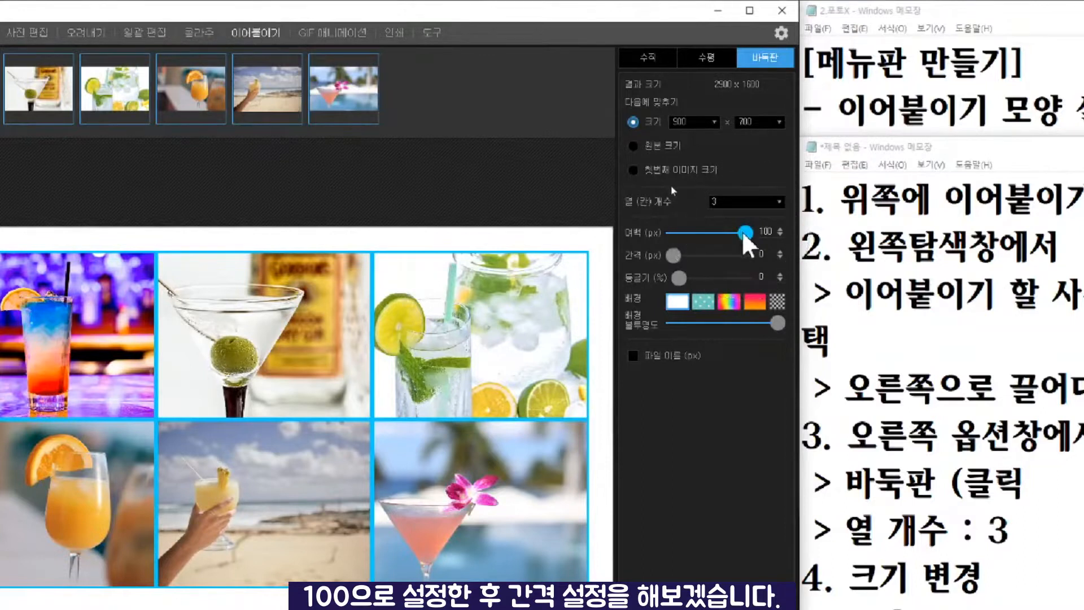
# Set the spacing (간격) between the photos to 100 px
pyautogui.click(674, 255)
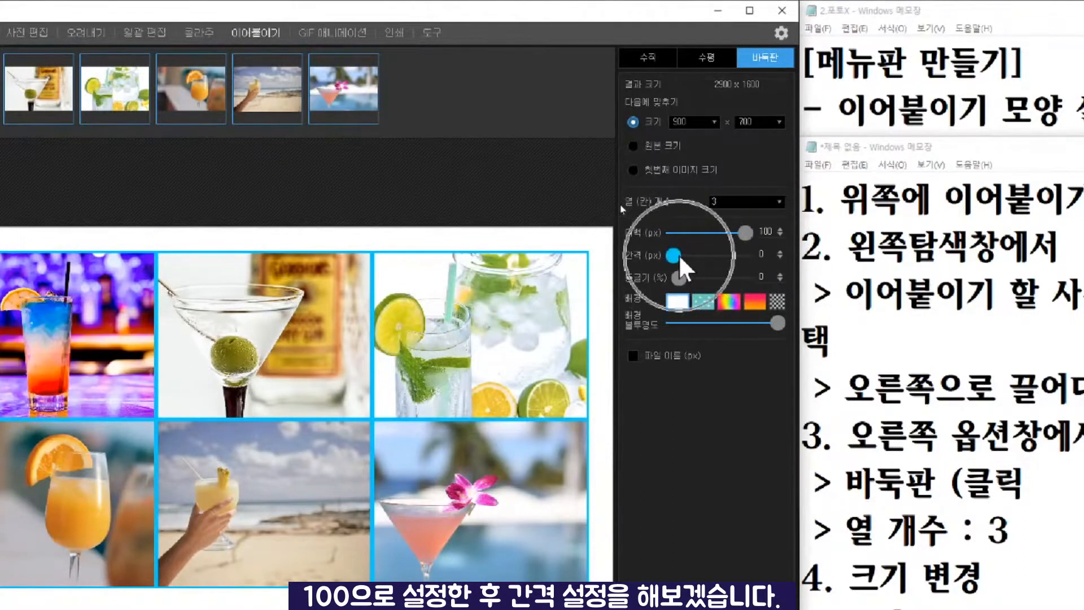
pyautogui.moveTo(673, 255); pyautogui.dragTo(745, 256)
pyautogui.press('ctrl')
pyautogui.moveTo(745, 255); pyautogui.dragTo(770, 266)
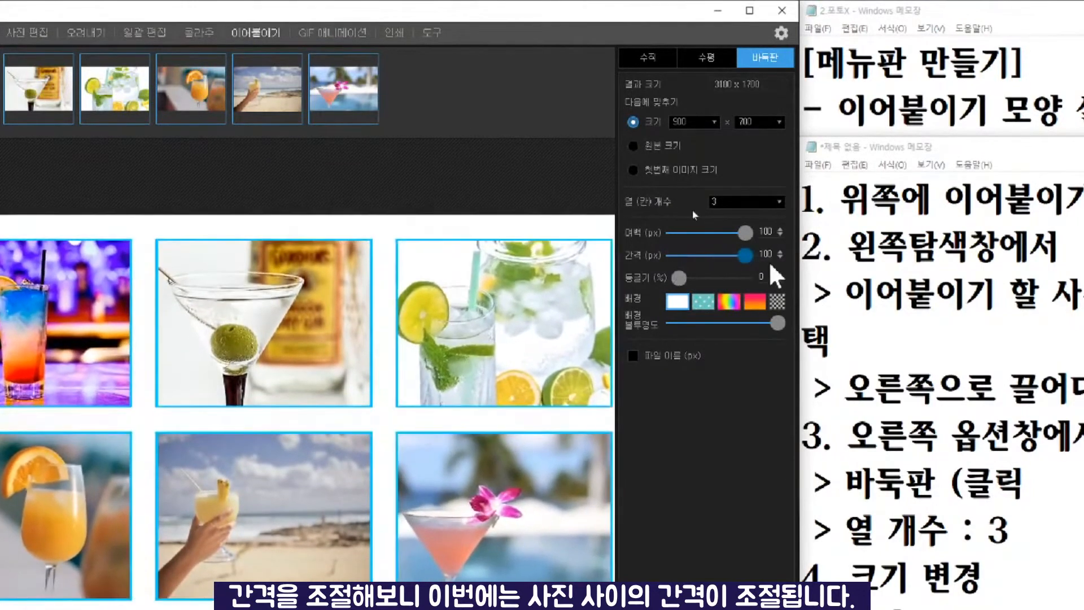
pyautogui.press('ctrl')
pyautogui.press('ctrl')
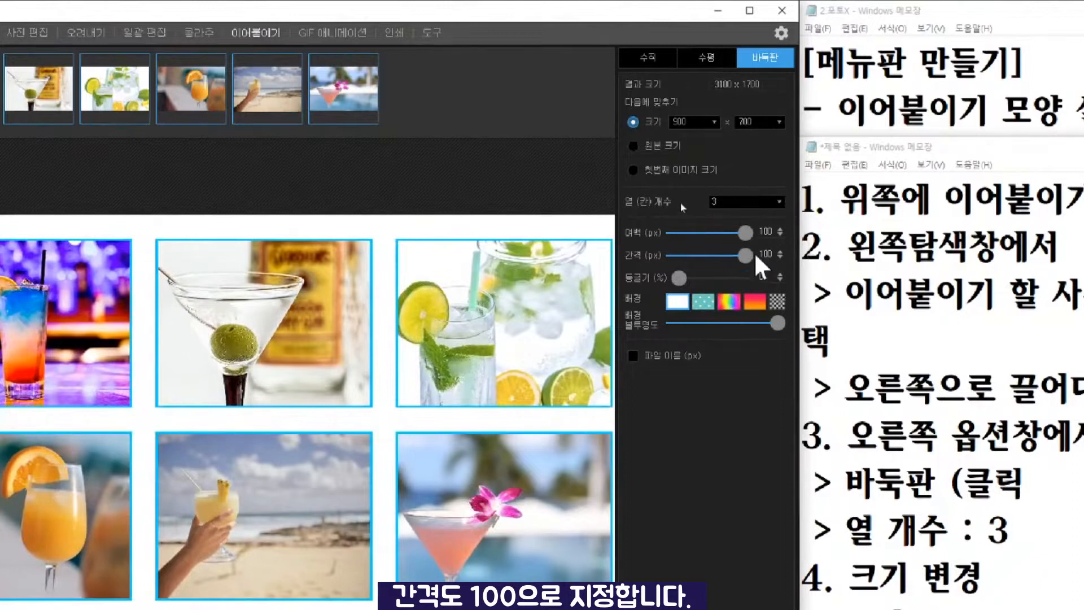
pyautogui.press('ctrl')
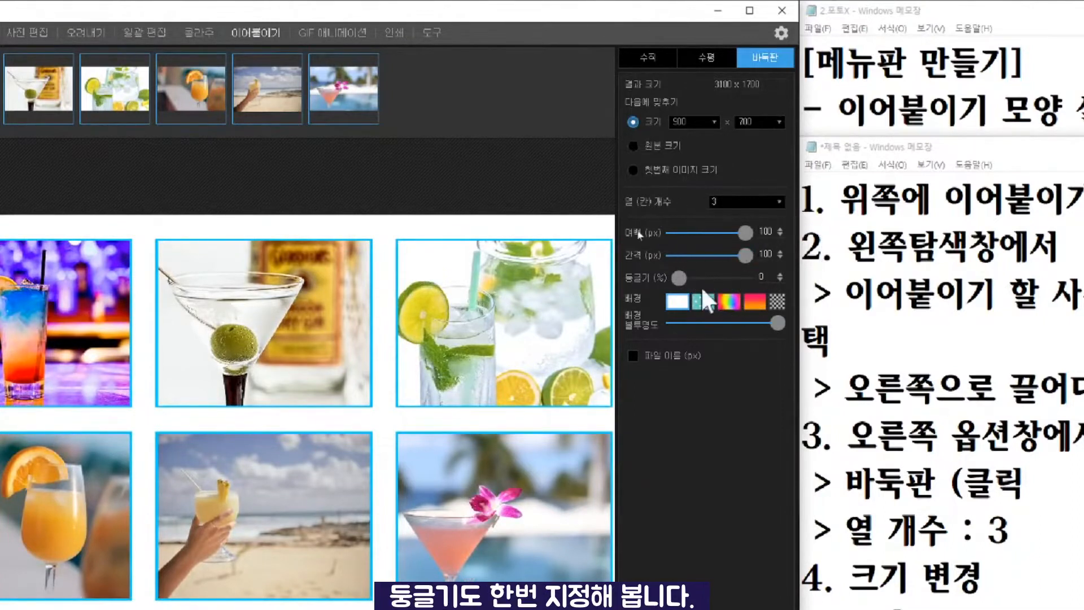
# Round the corners of all photos by setting the roundness (둥글기) to 15%
pyautogui.press('ctrl')
pyautogui.moveTo(682, 276); pyautogui.dragTo(728, 278)
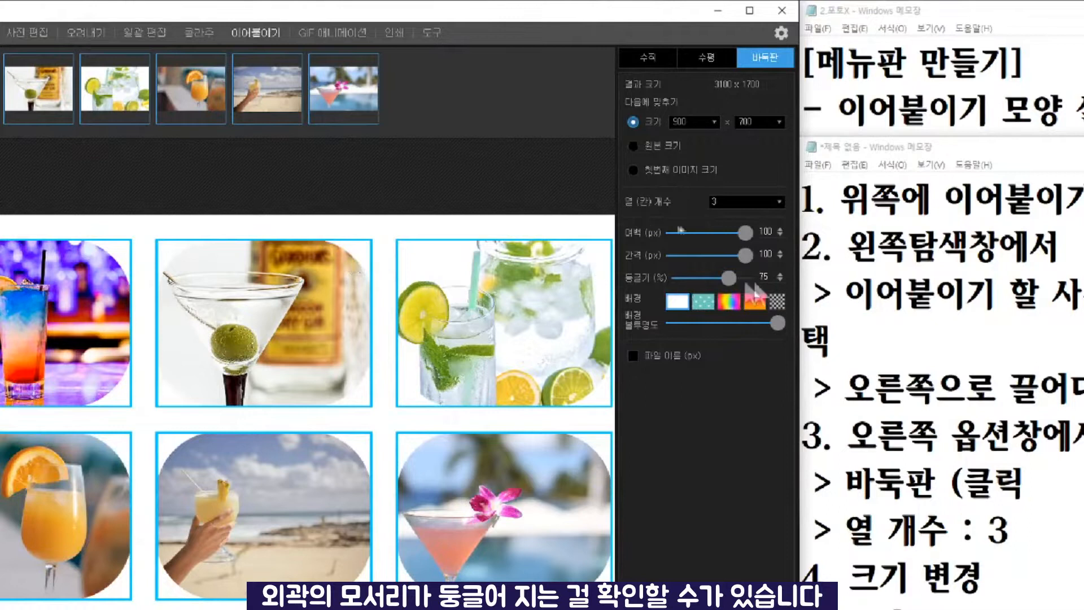
pyautogui.moveTo(732, 279); pyautogui.dragTo(688, 284)
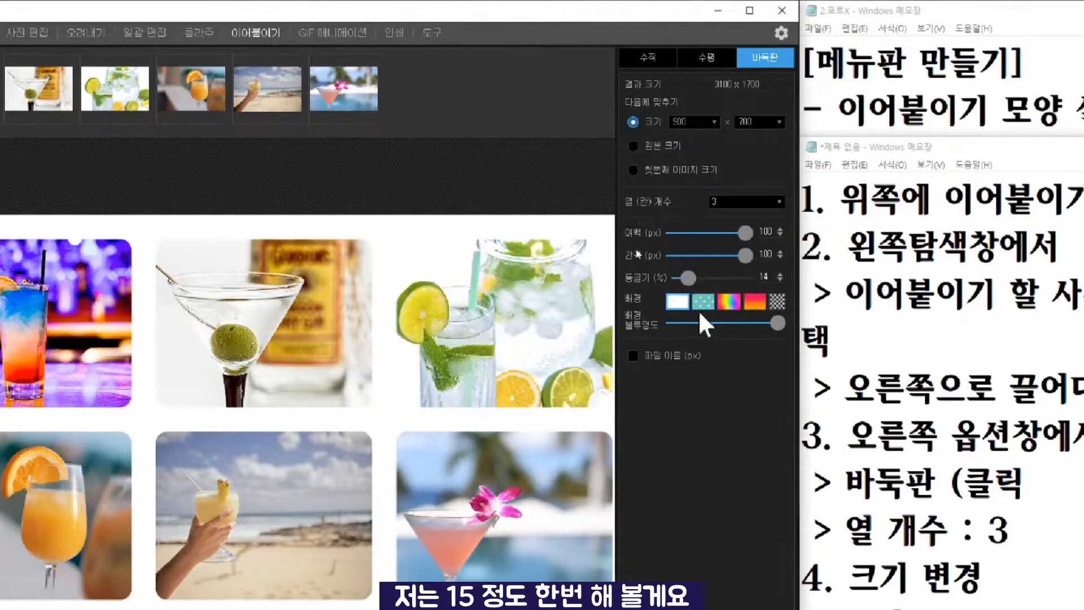
pyautogui.moveTo(689, 282); pyautogui.dragTo(691, 282)
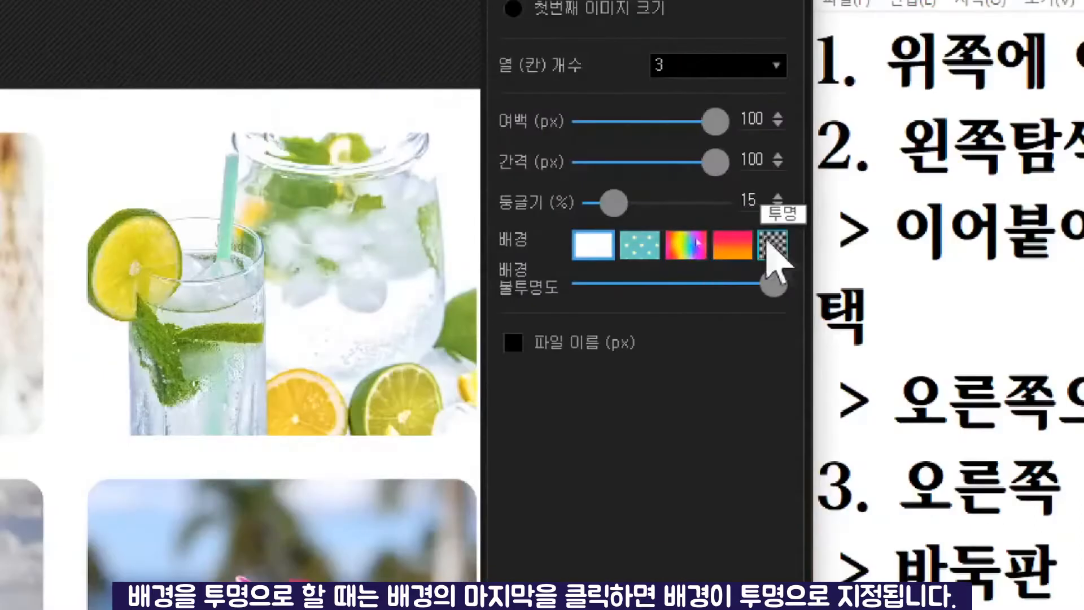
# Turn on the file name captions under the photos
pyautogui.click(782, 302)
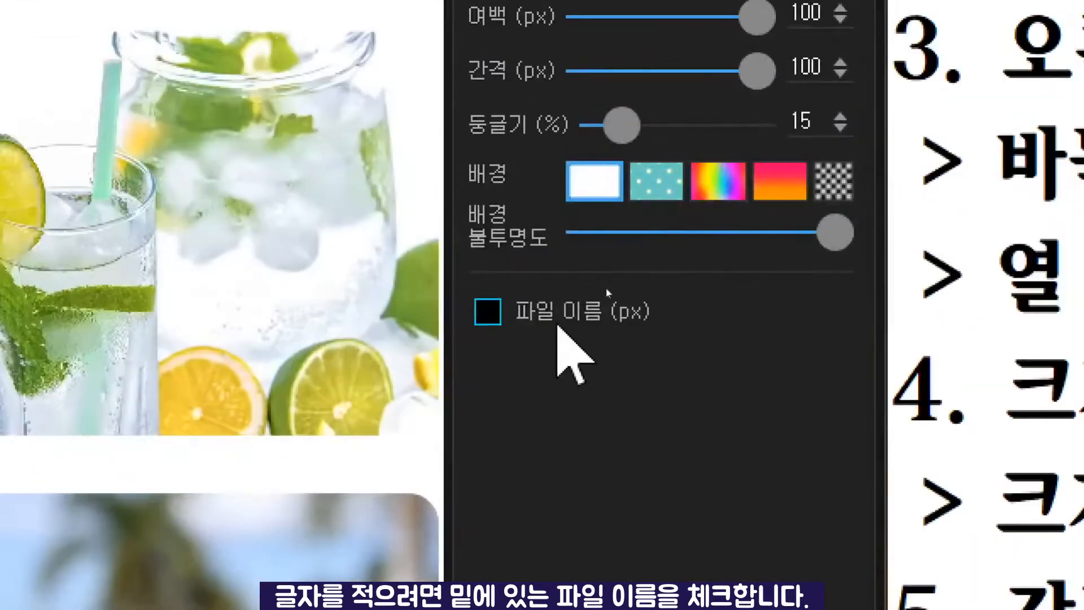
pyautogui.click(607, 288)
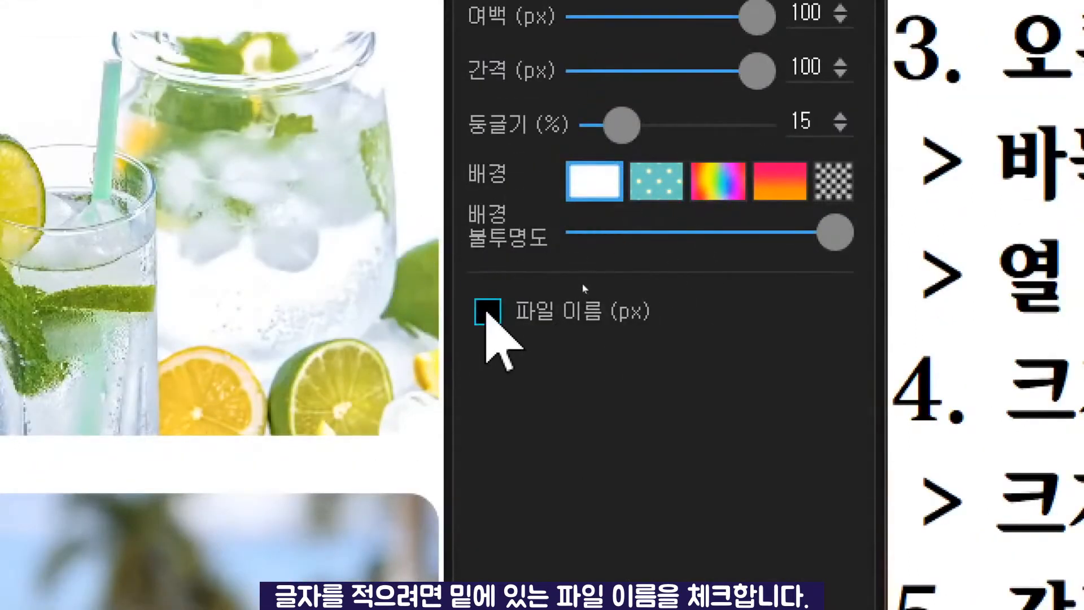
pyautogui.click(488, 312)
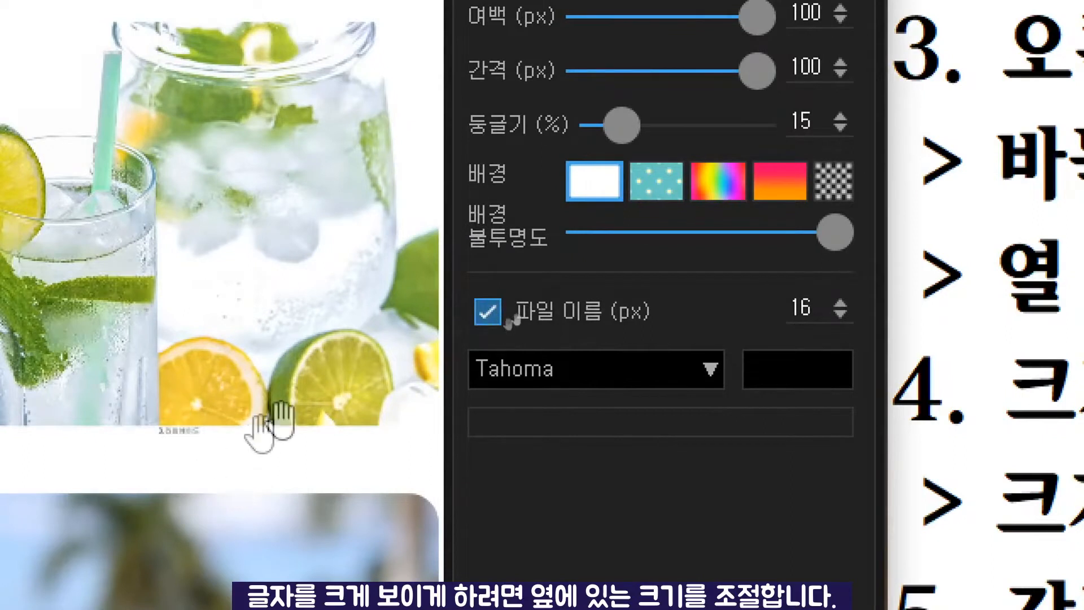
# Enlarge the file name captions to a text size of 100 px
pyautogui.click(812, 313)
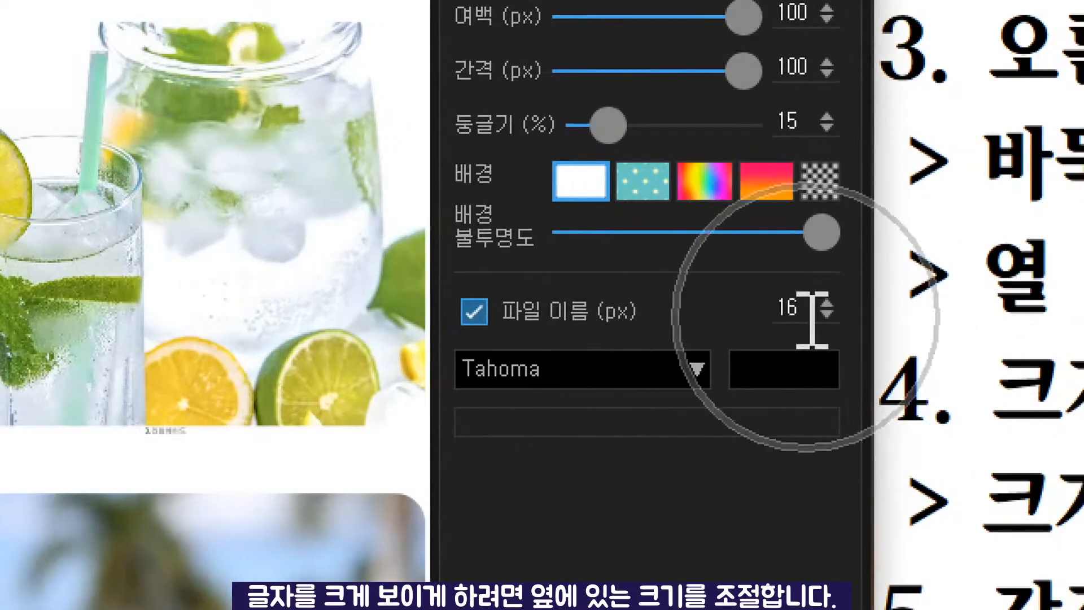
pyautogui.click(812, 308)
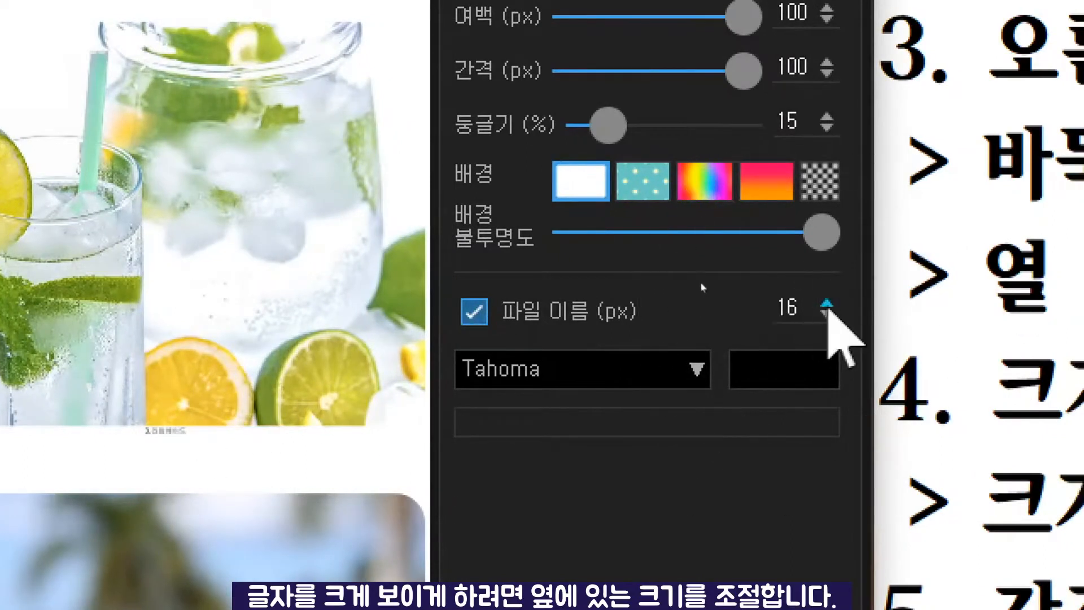
pyautogui.click(828, 306)
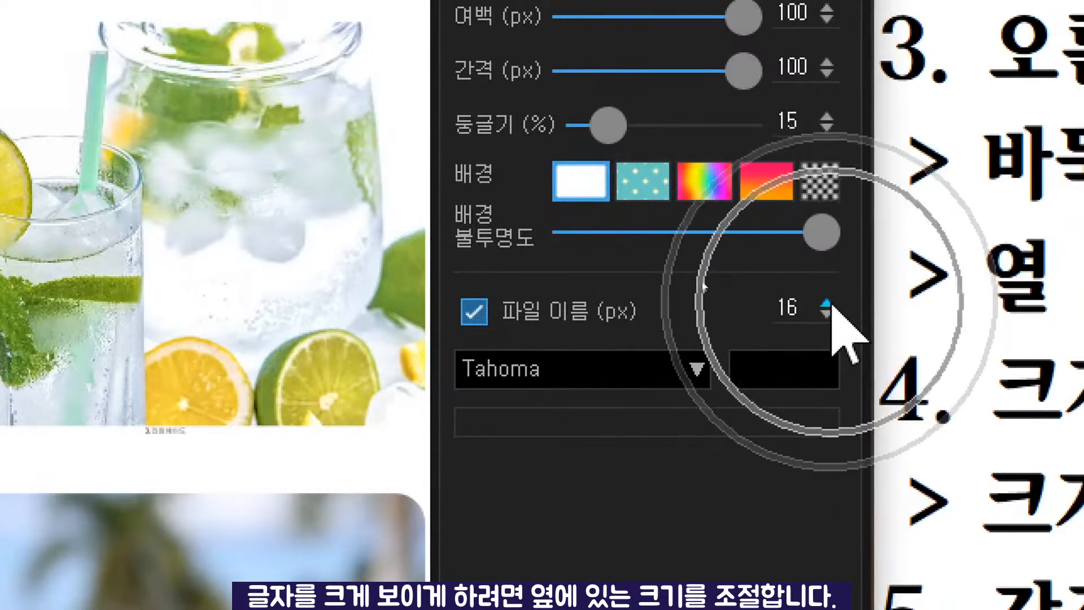
pyautogui.click(828, 304)
pyautogui.click(828, 305)
pyautogui.click(828, 305)
pyautogui.click(827, 305)
pyautogui.click(827, 305)
pyautogui.click(827, 305)
pyautogui.click(827, 304)
pyautogui.click(828, 305)
pyautogui.click(828, 305)
pyautogui.click(827, 305)
pyautogui.click(827, 305)
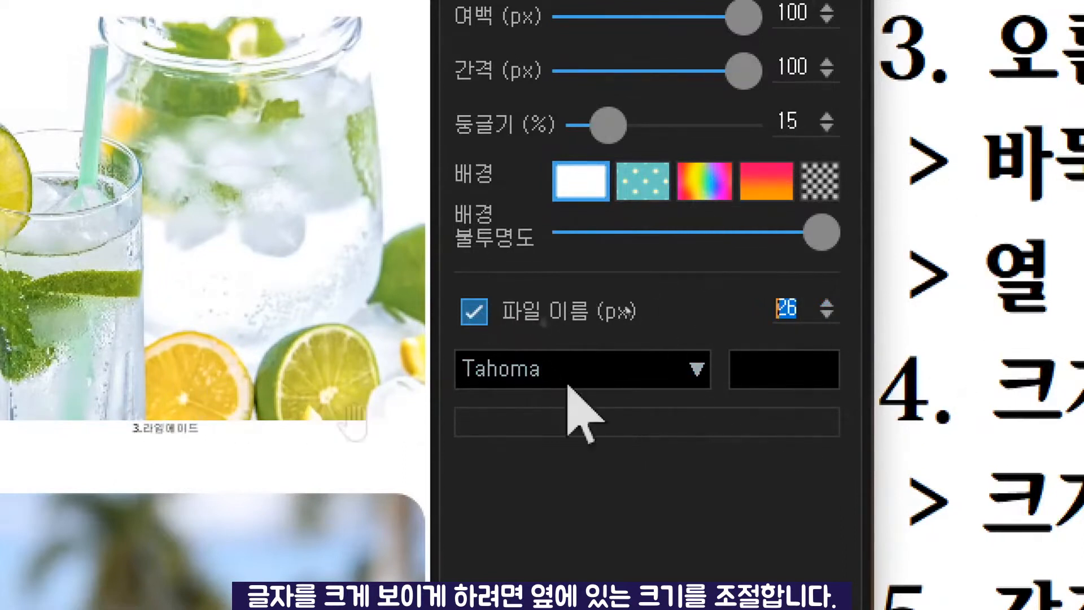
pyautogui.click(827, 305)
pyautogui.click(827, 305)
pyautogui.click(828, 305)
pyautogui.click(828, 305)
pyautogui.click(827, 305)
pyautogui.click(828, 305)
pyautogui.click(827, 305)
pyautogui.click(827, 305)
pyautogui.click(827, 305)
pyautogui.click(827, 305)
pyautogui.click(828, 304)
pyautogui.click(827, 305)
pyautogui.click(827, 305)
pyautogui.click(828, 305)
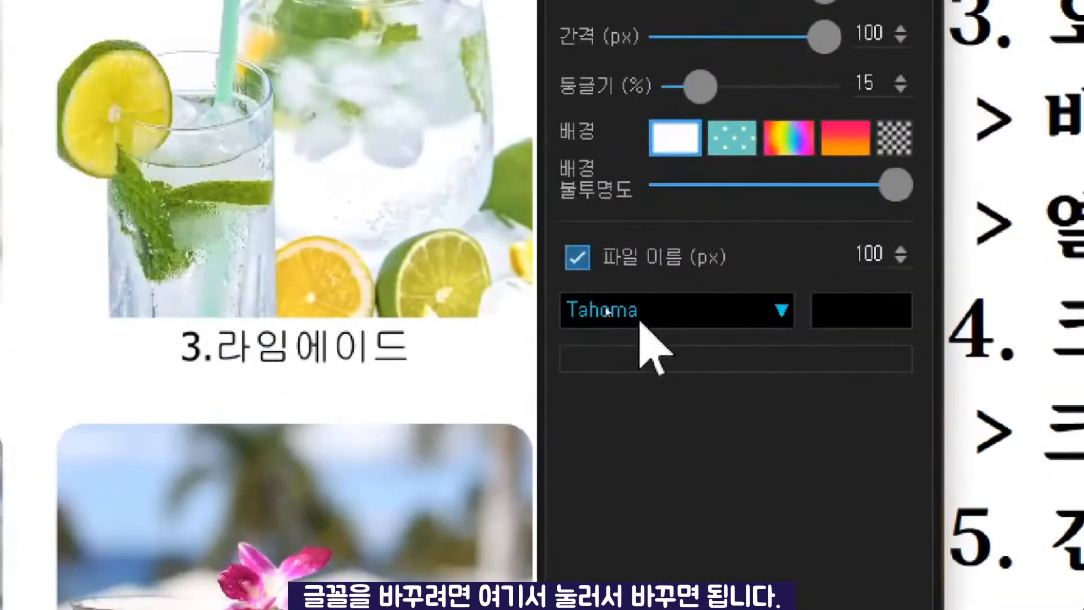
# Change the font of the file name captions to 한컴 소망 B
pyautogui.click(594, 303)
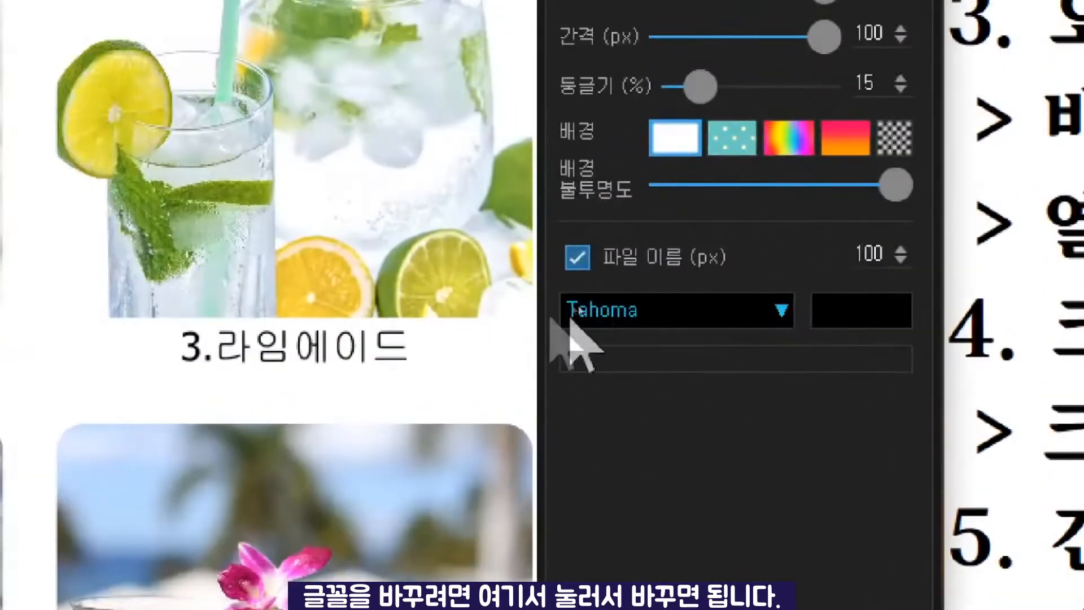
pyautogui.click(646, 308)
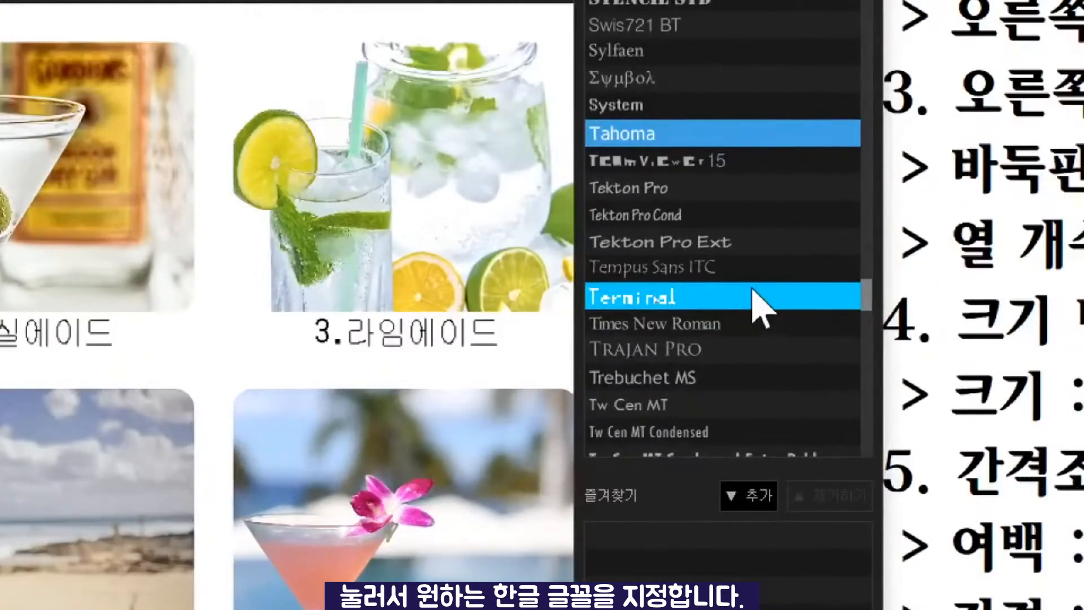
pyautogui.scroll(-3, 762, 303)
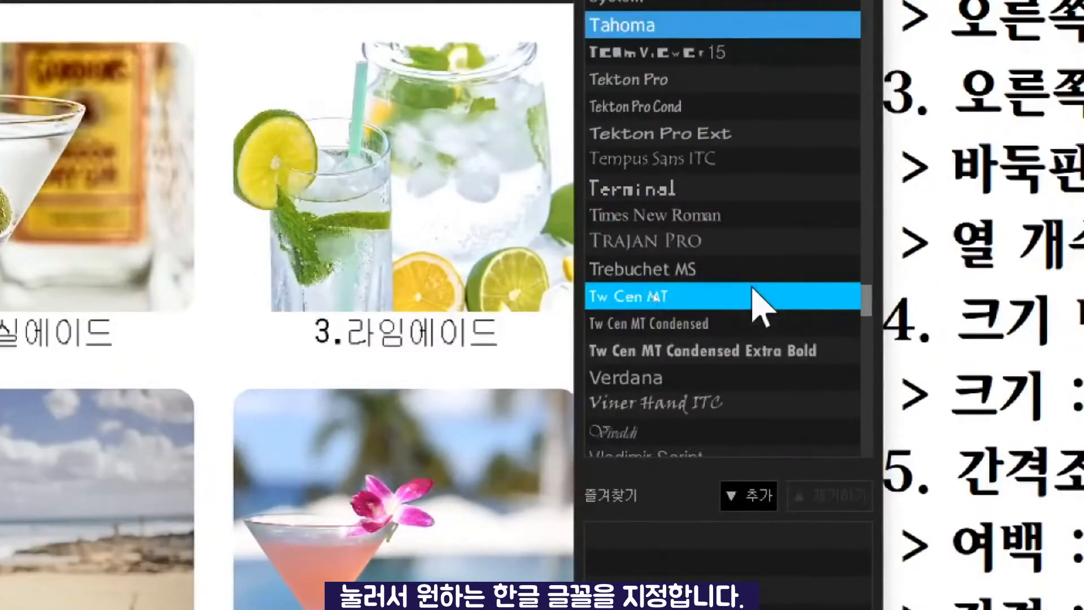
pyautogui.moveTo(871, 315)
pyautogui.mouseDown()
pyautogui.moveTo(874, 330)
pyautogui.moveTo(862, 331)
pyautogui.moveTo(862, 319)
pyautogui.mouseUp()
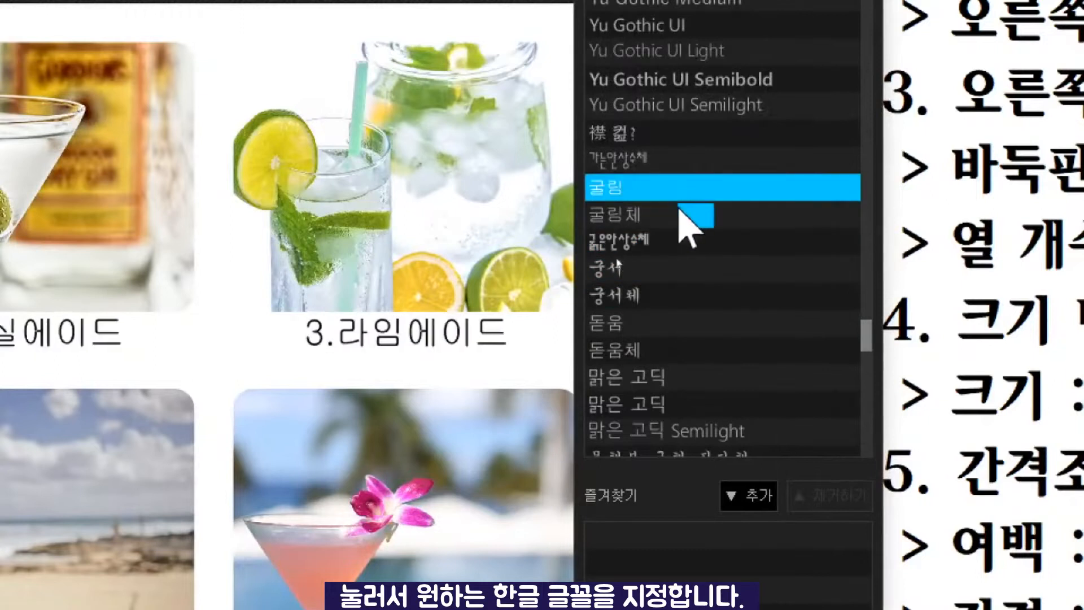
pyautogui.click(688, 319)
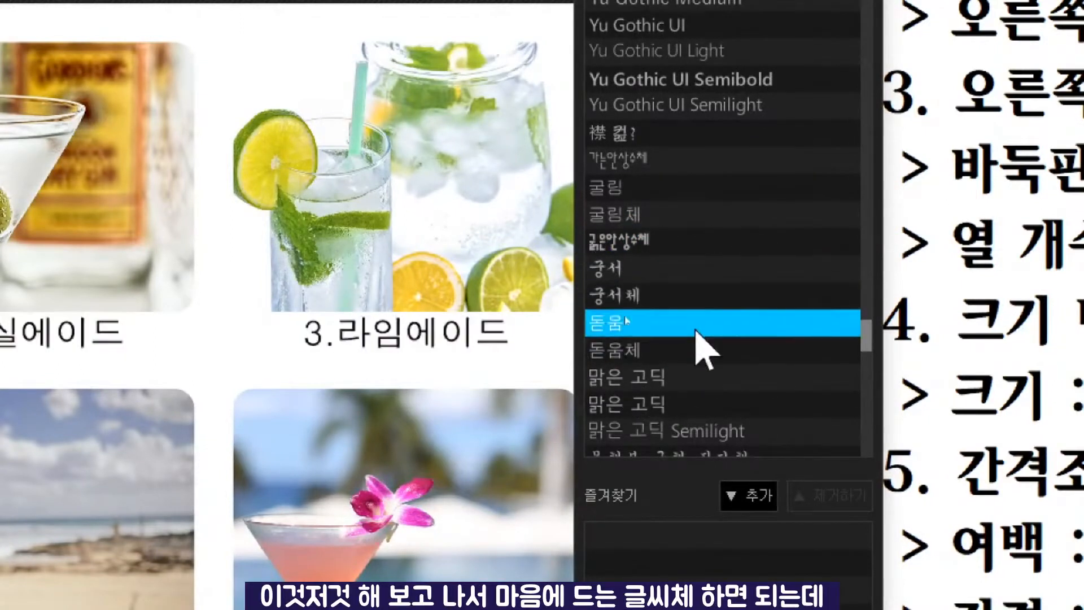
pyautogui.scroll(-1, 701, 375)
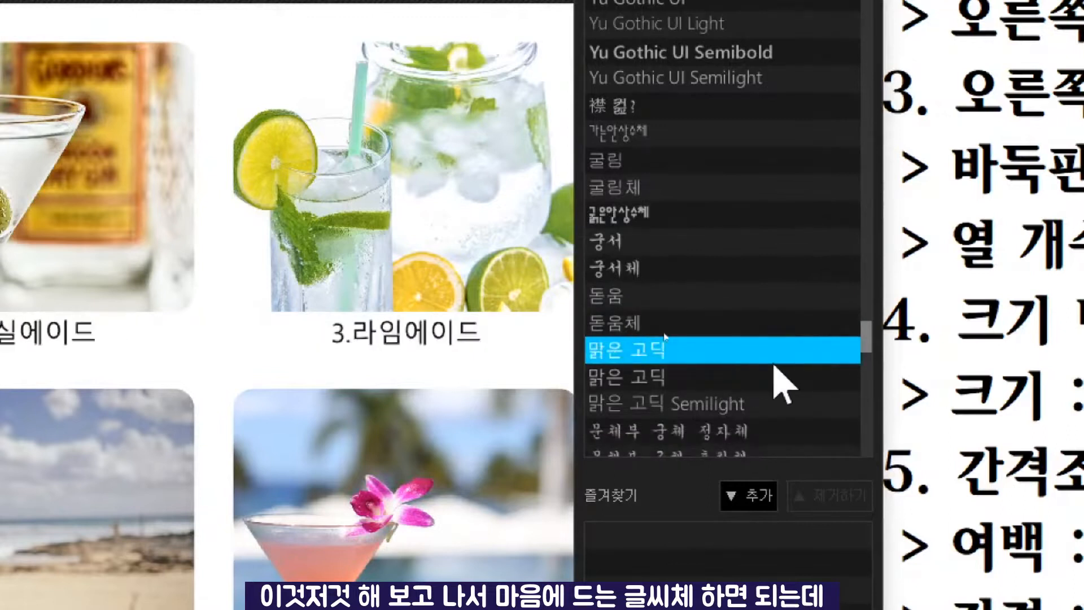
pyautogui.click(700, 333)
pyautogui.scroll(-1, 700, 333)
pyautogui.click(700, 333)
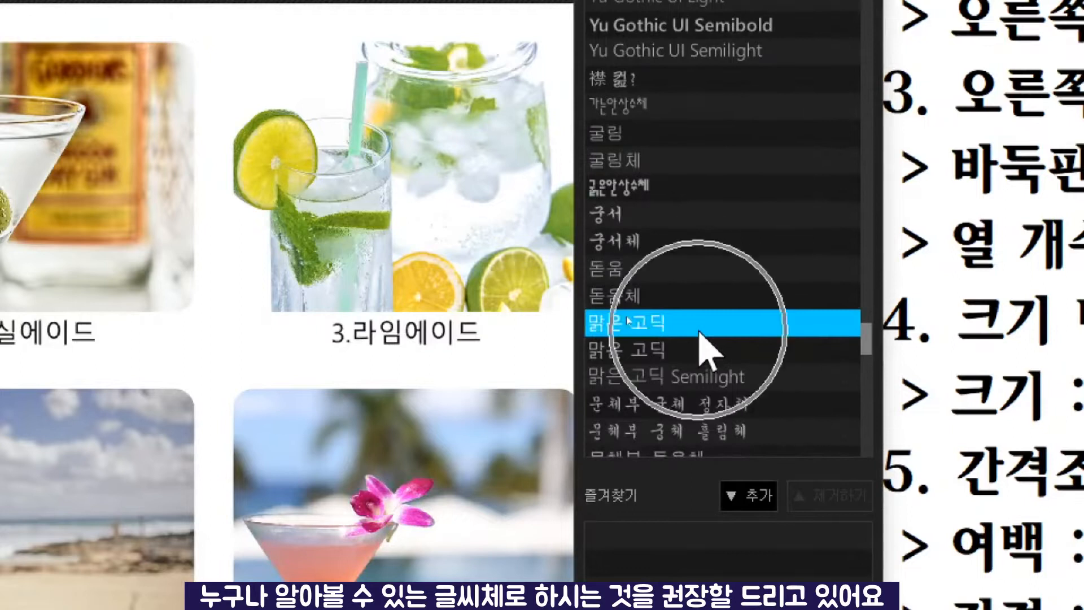
pyautogui.scroll(-5, 700, 333)
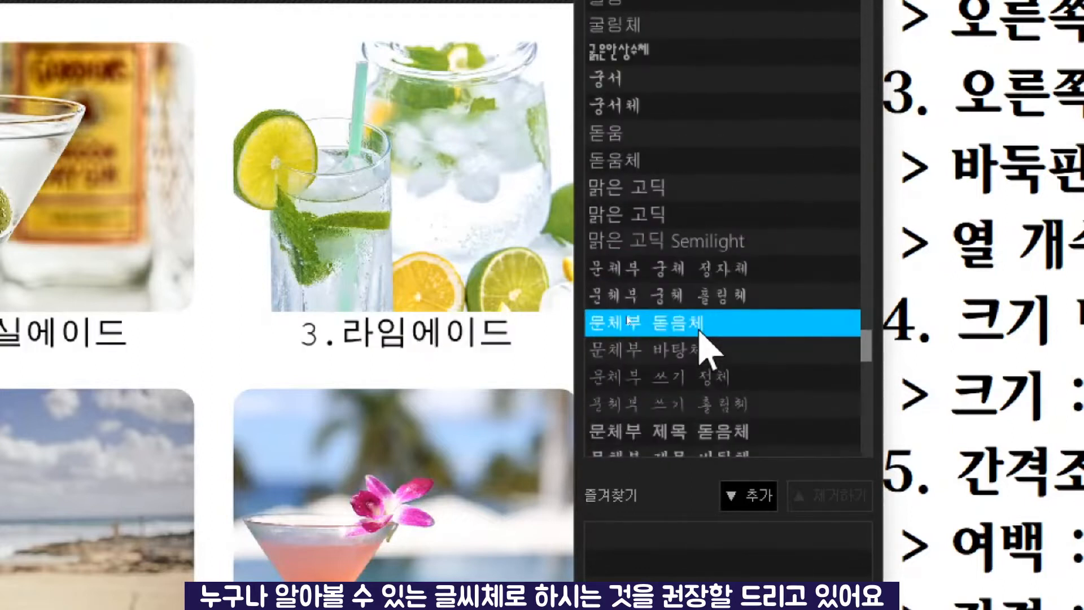
pyautogui.scroll(-10, 711, 367)
pyautogui.click(724, 408)
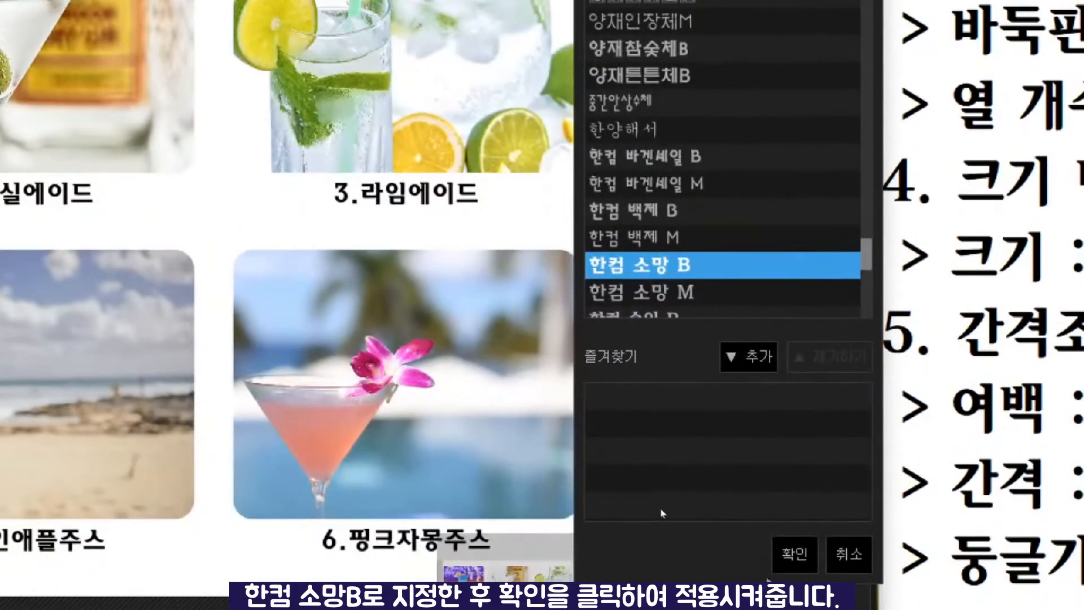
pyautogui.click(795, 554)
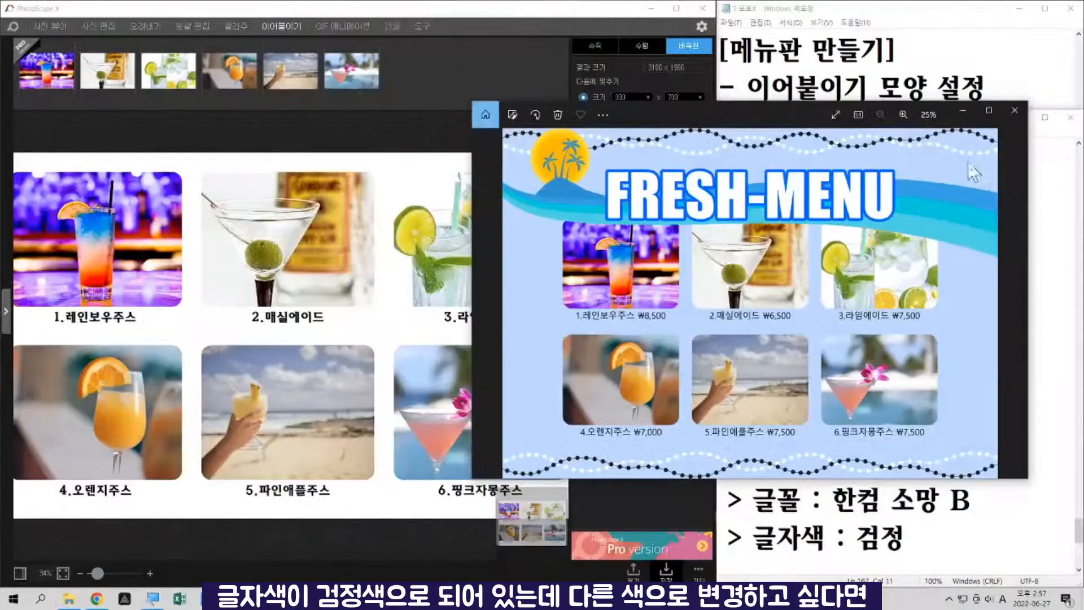
# Set the caption text colour to black (#000000) and minimise the FRESH-MENU reference image
pyautogui.click(963, 113)
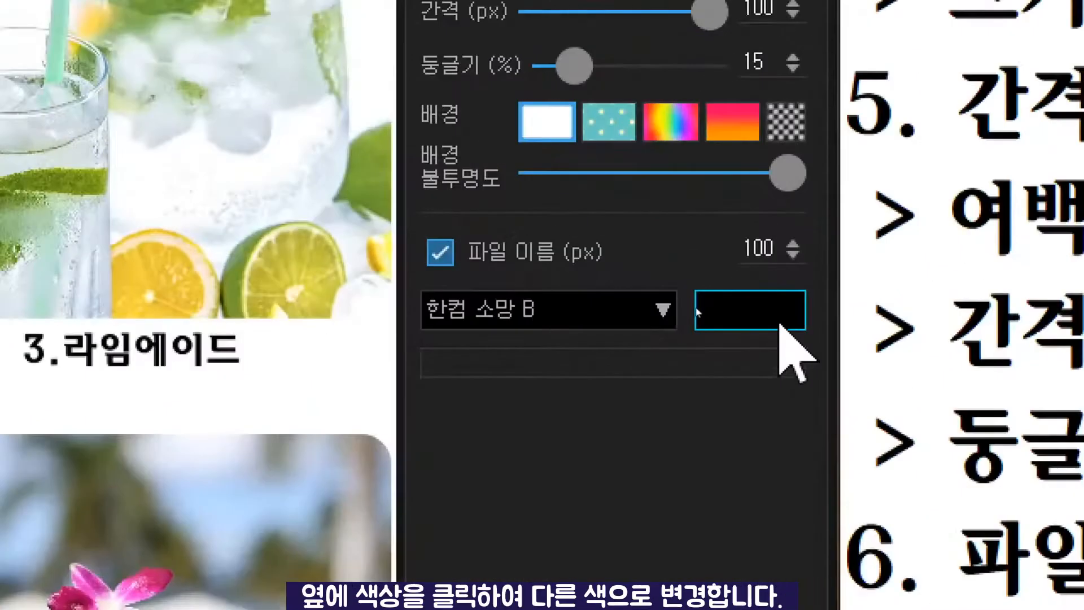
pyautogui.press('ctrl')
pyautogui.press('ctrl')
pyautogui.click(697, 310)
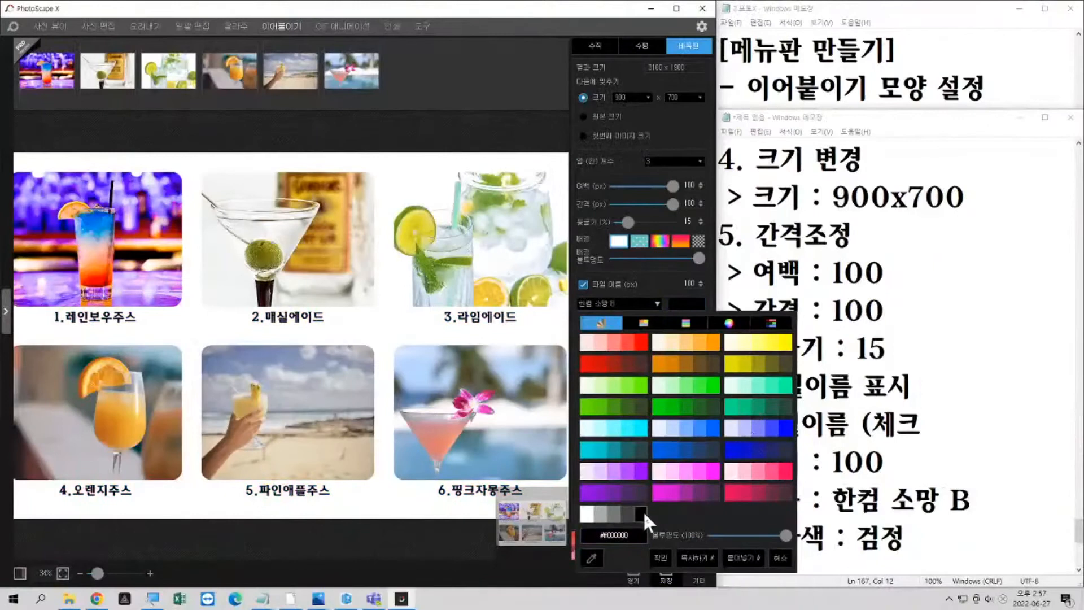
pyautogui.click(641, 513)
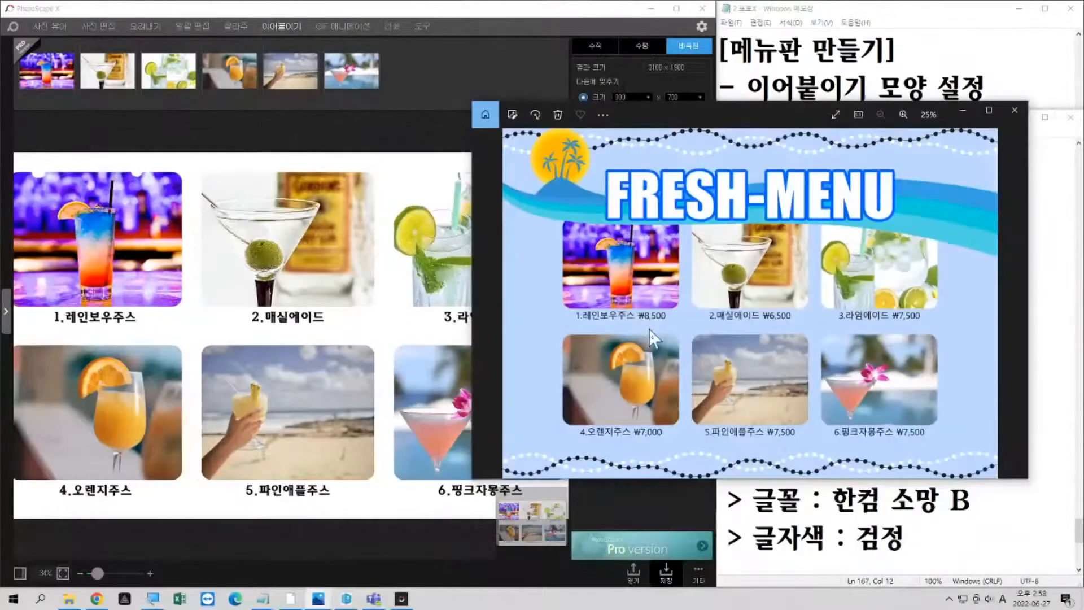
pyautogui.click(961, 110)
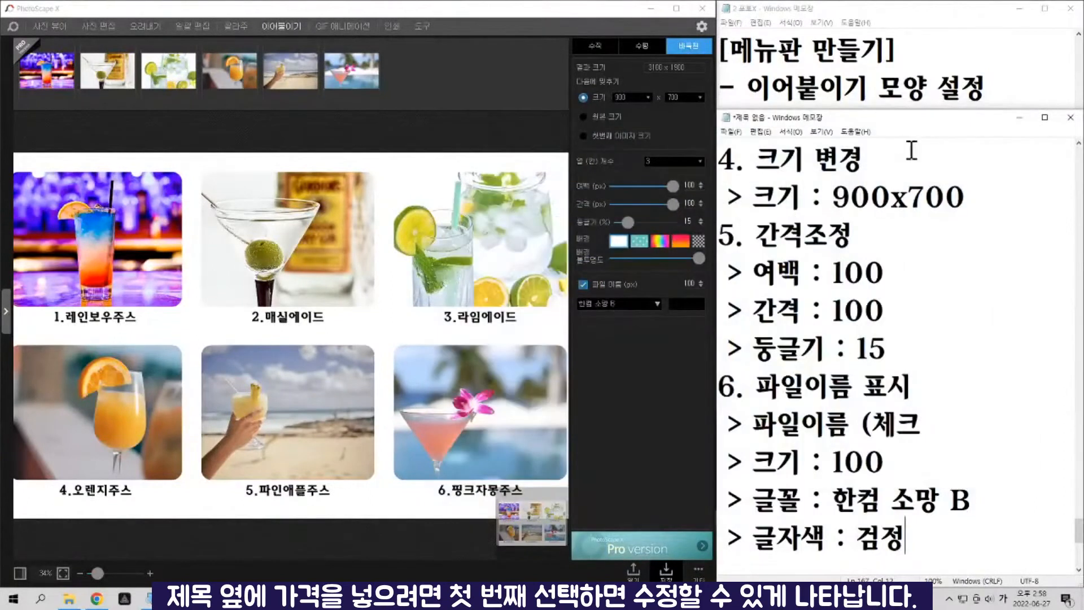
# Select the first and third photos in turn to view their editable captions
pyautogui.click(71, 277)
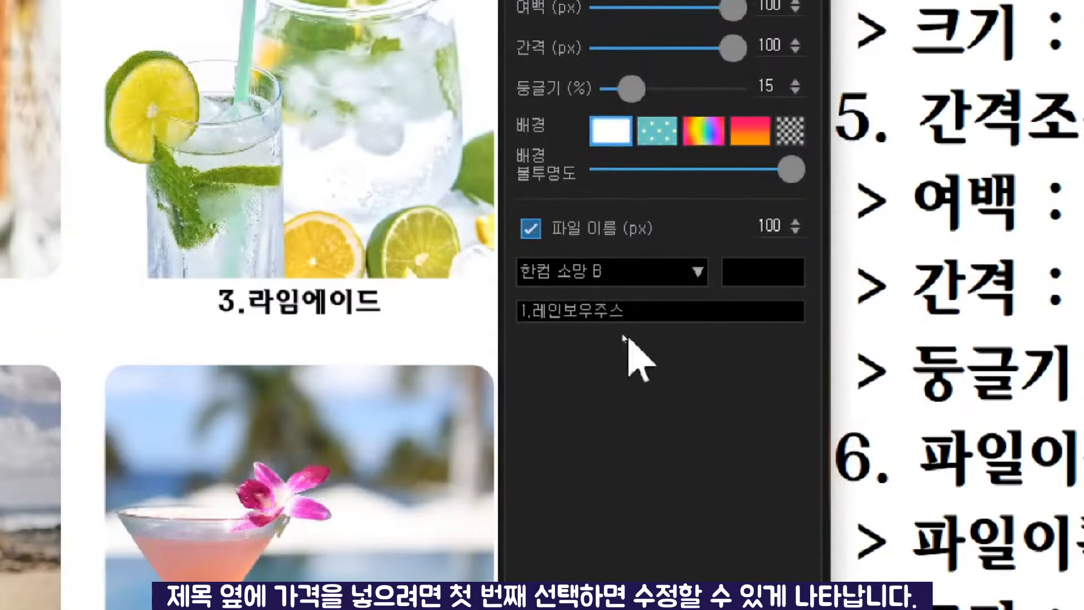
pyautogui.click(249, 198)
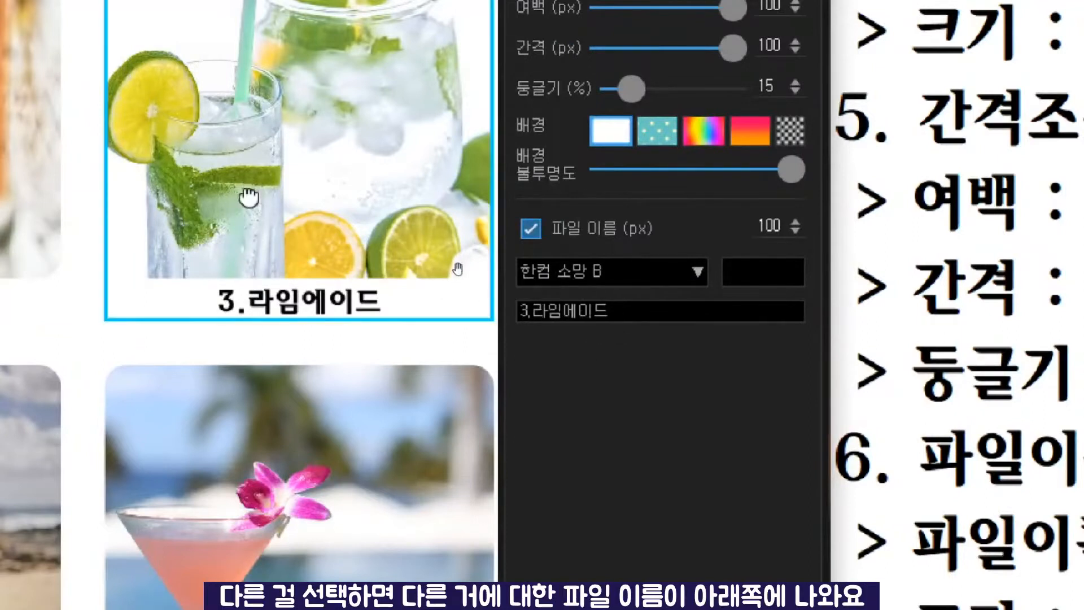
pyautogui.click(632, 313)
pyautogui.click(624, 315)
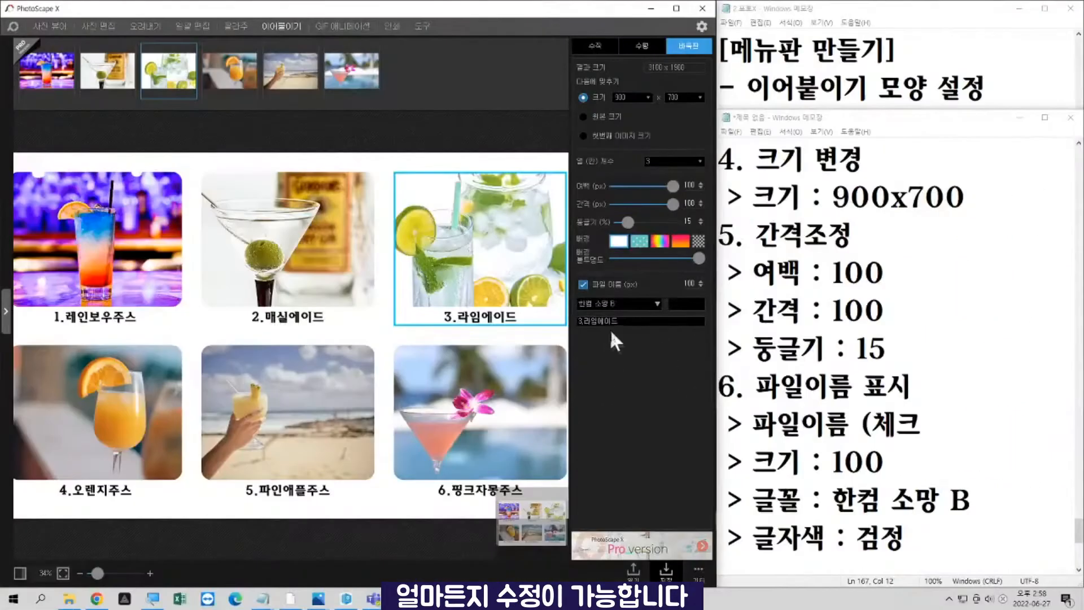
# Add the price ₩8,500 after the name in the first photo's caption, 1.레인보우주스
pyautogui.click(123, 267)
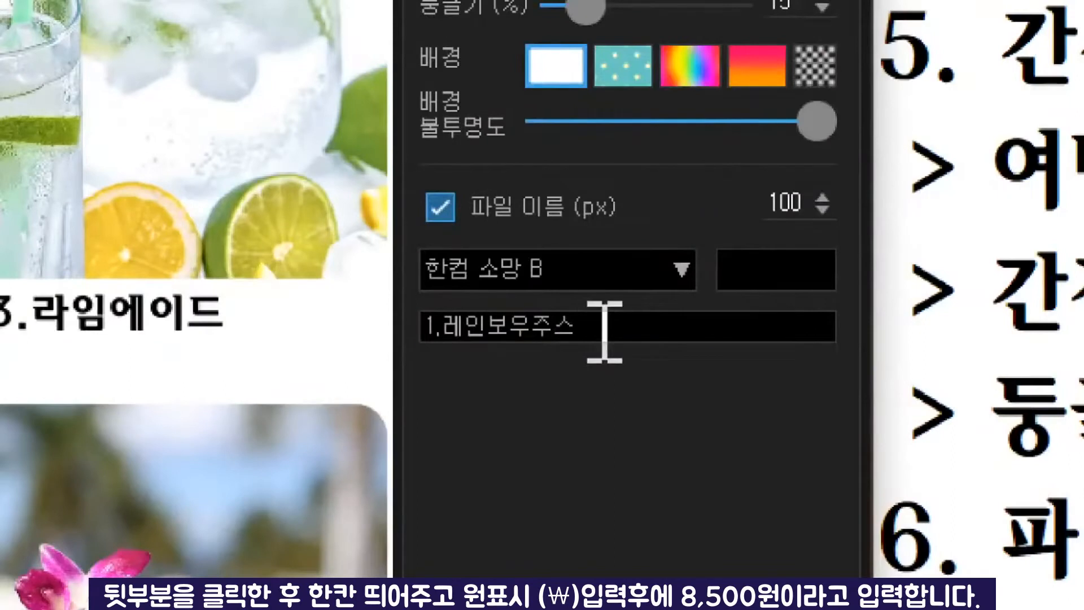
pyautogui.click(641, 321)
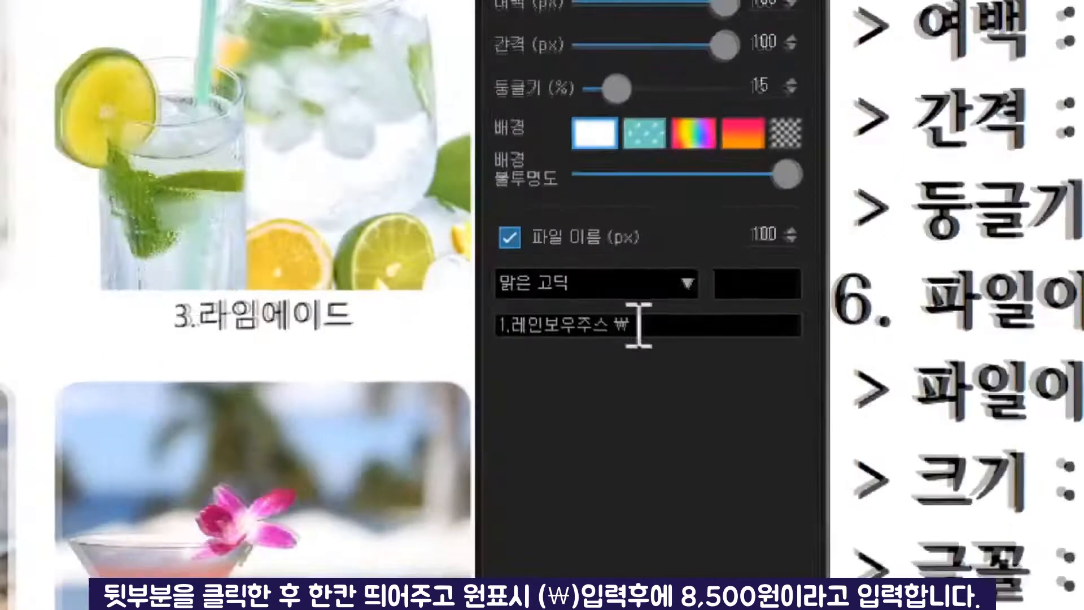
pyautogui.click(665, 322)
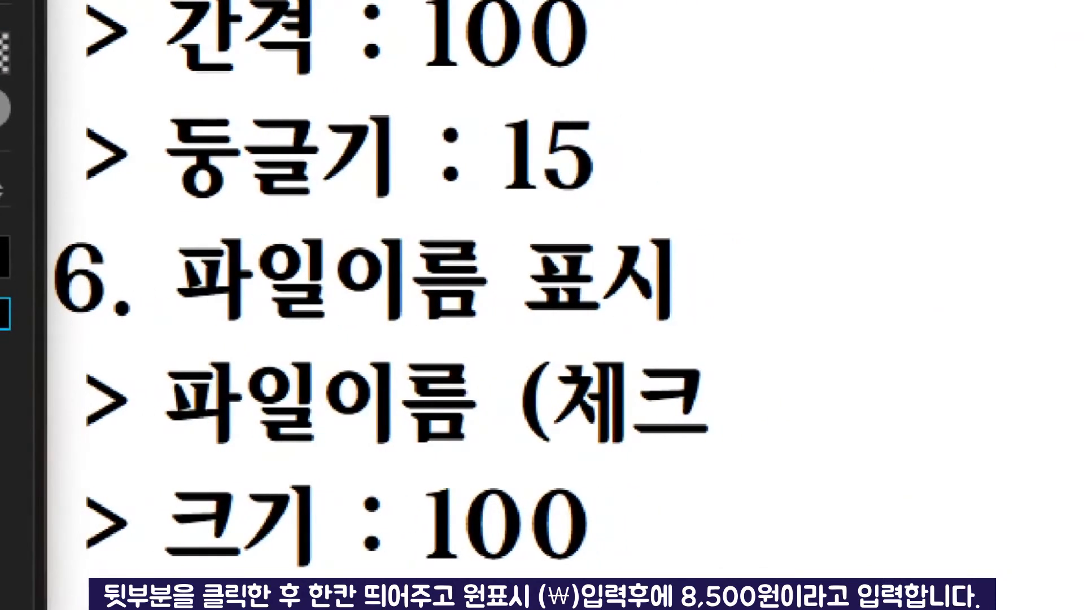
pyautogui.write('8,500')
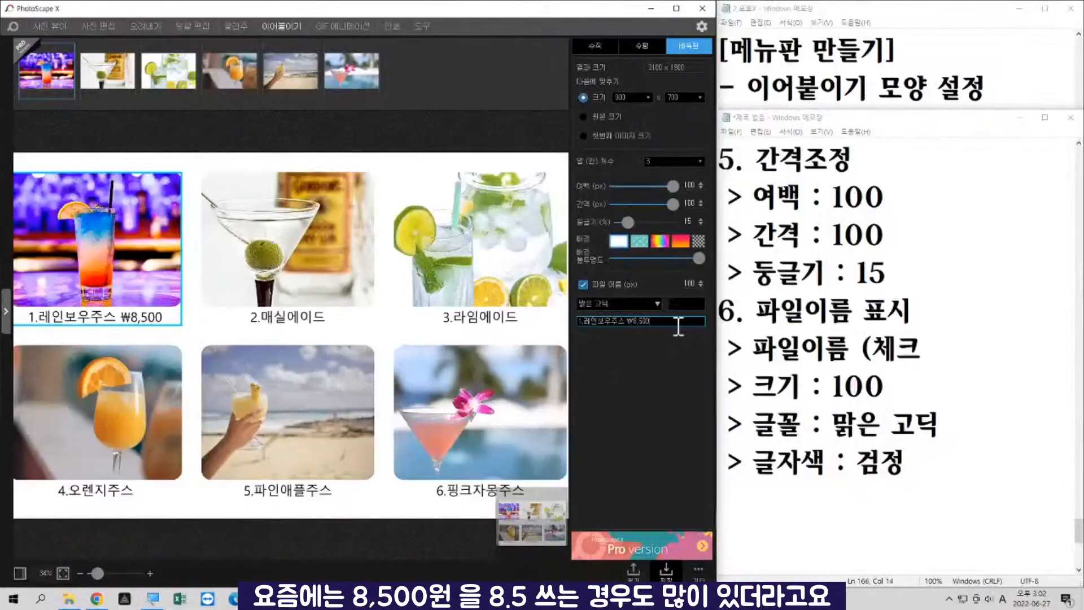
pyautogui.press('BackSpace')
pyautogui.press('BackSpace')
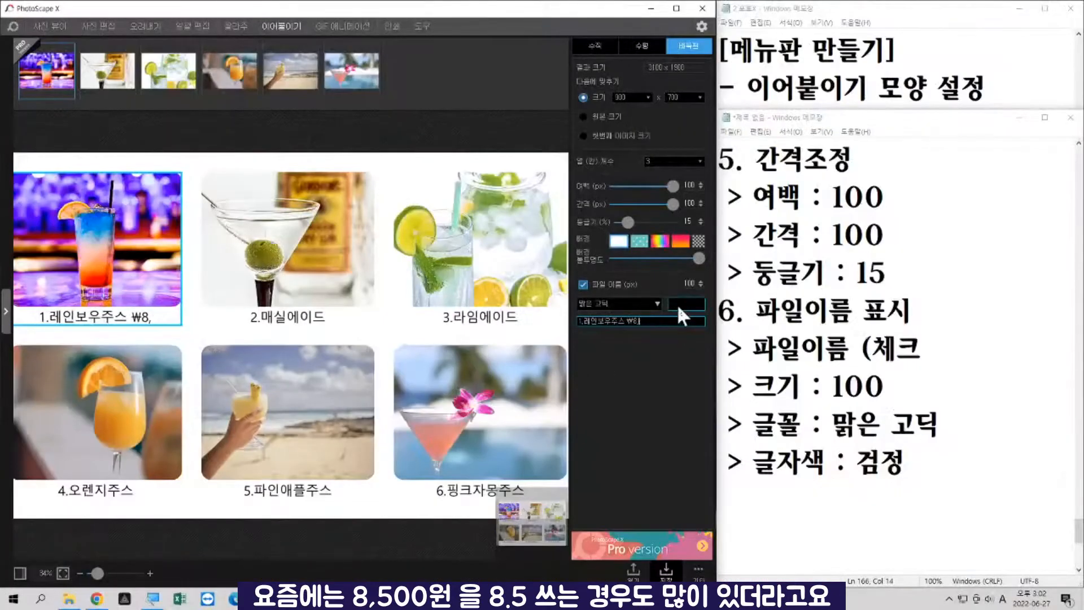
pyautogui.write('.500')
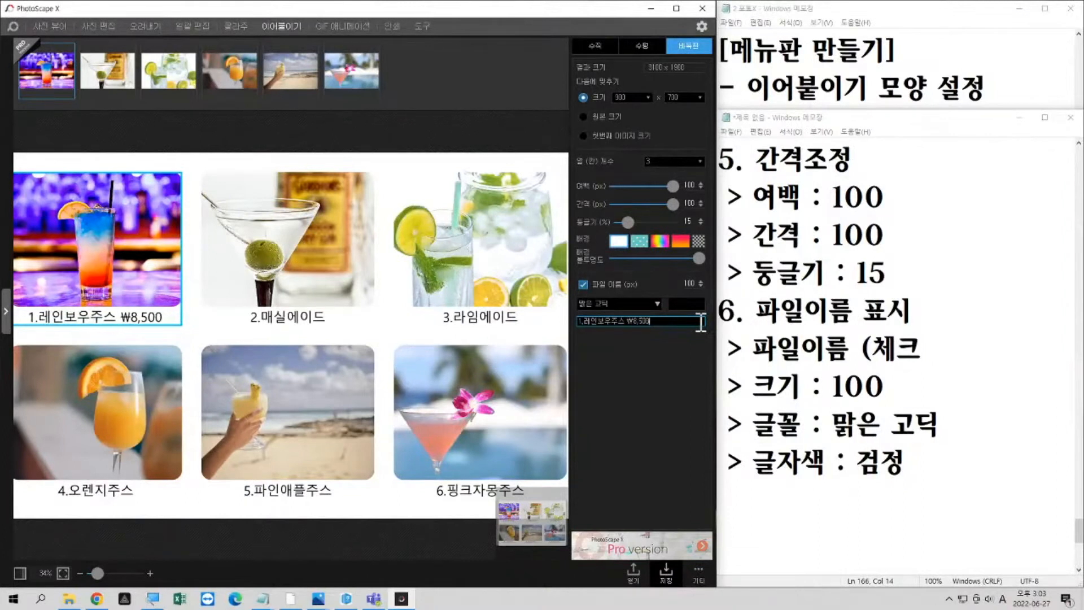
# Select the second photo and check the drink prices in the FRESH-MENU reference image
pyautogui.click(294, 319)
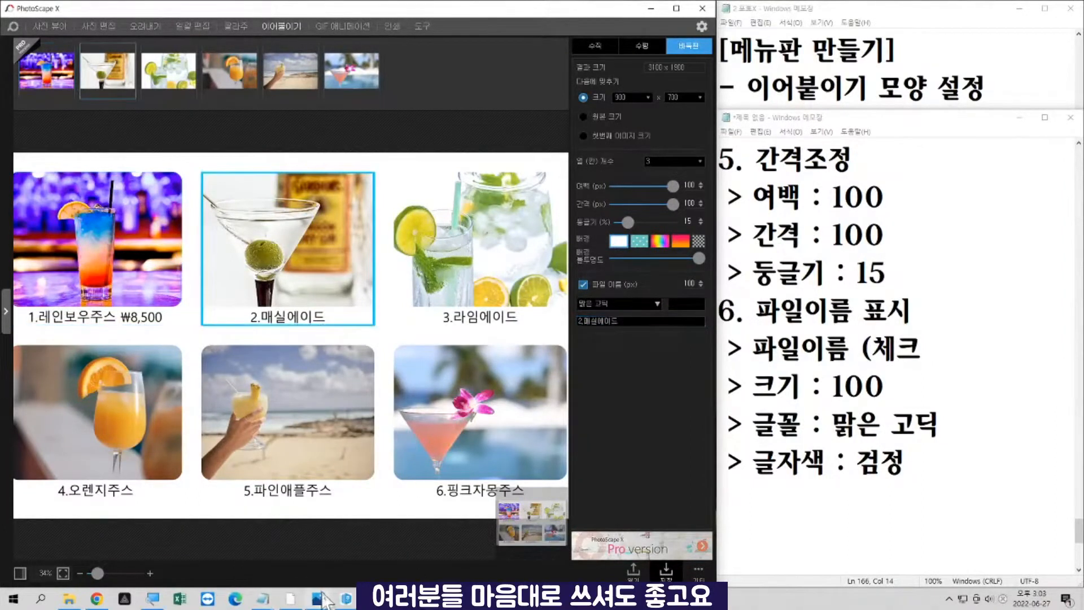
pyautogui.moveTo(318, 598)
pyautogui.click(395, 539)
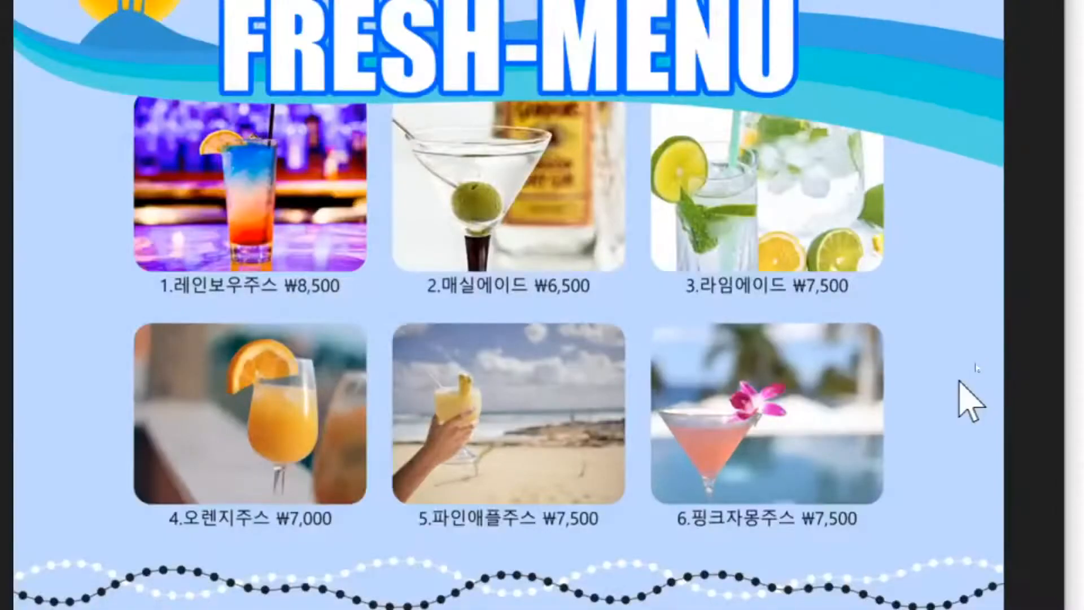
pyautogui.press('ctrl')
pyautogui.press('ctrl')
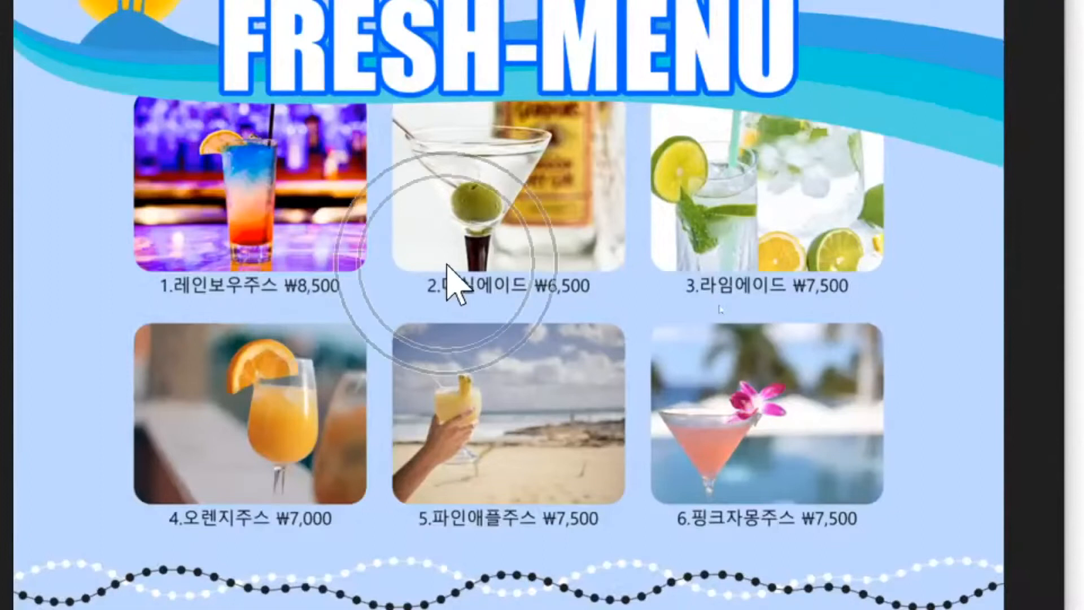
pyautogui.press('ctrl')
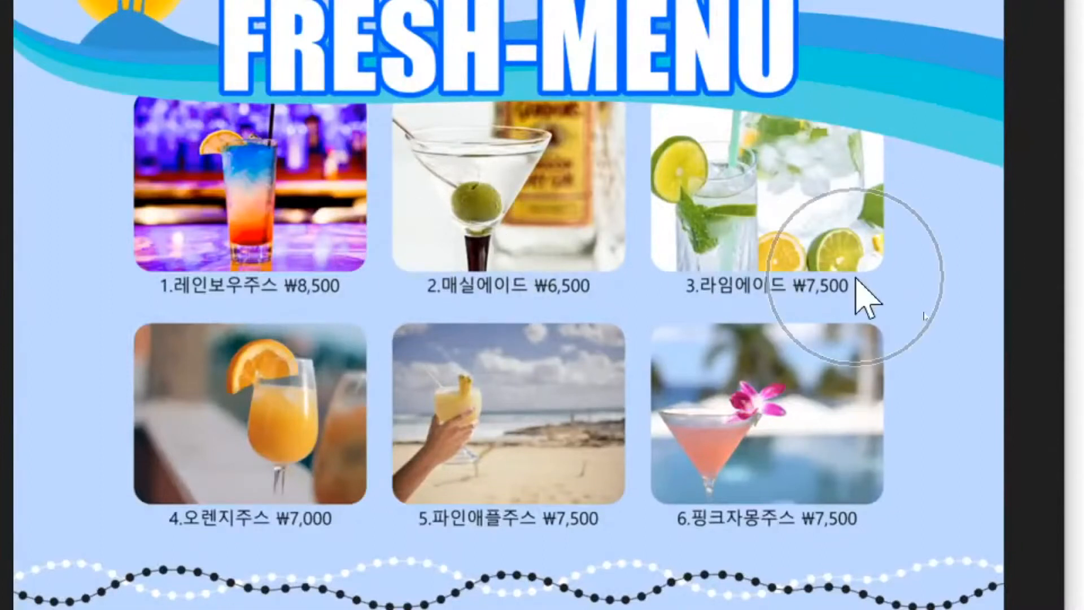
pyautogui.press('ctrl')
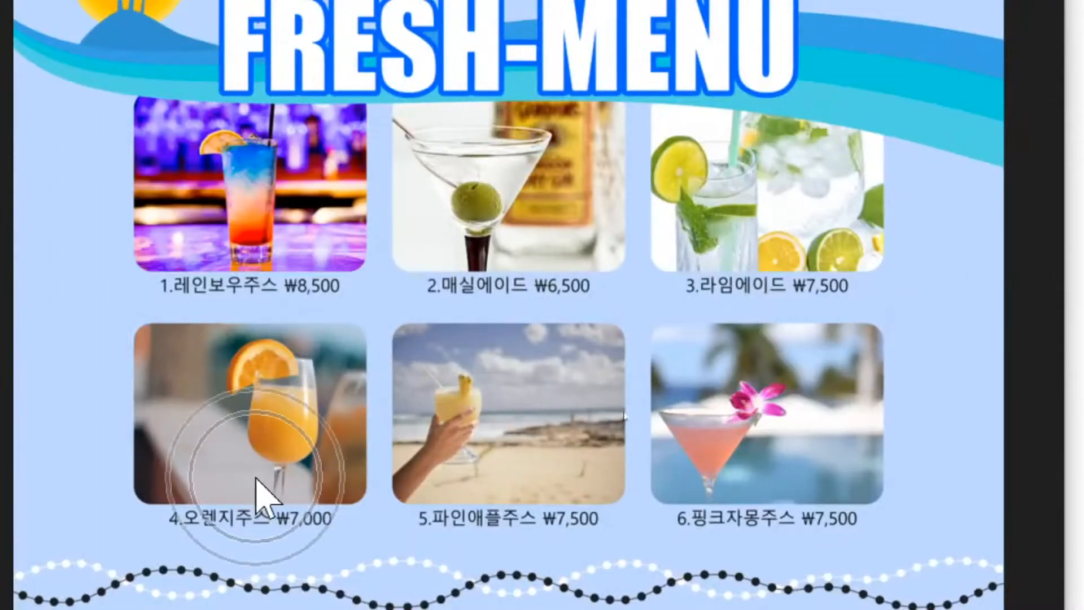
pyautogui.press('ctrl')
pyautogui.press('ctrl')
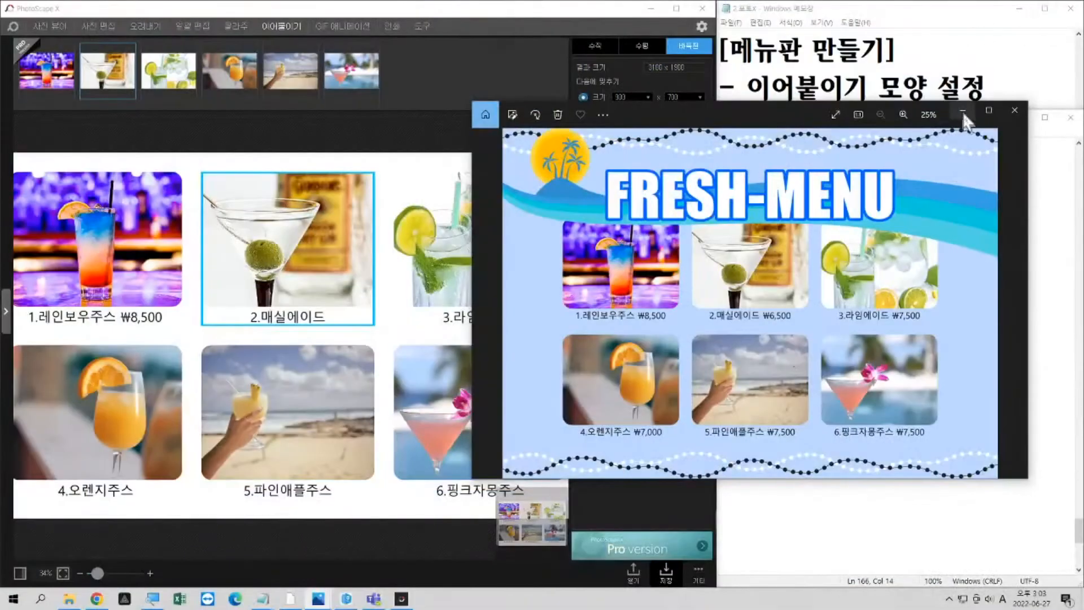
pyautogui.click(962, 114)
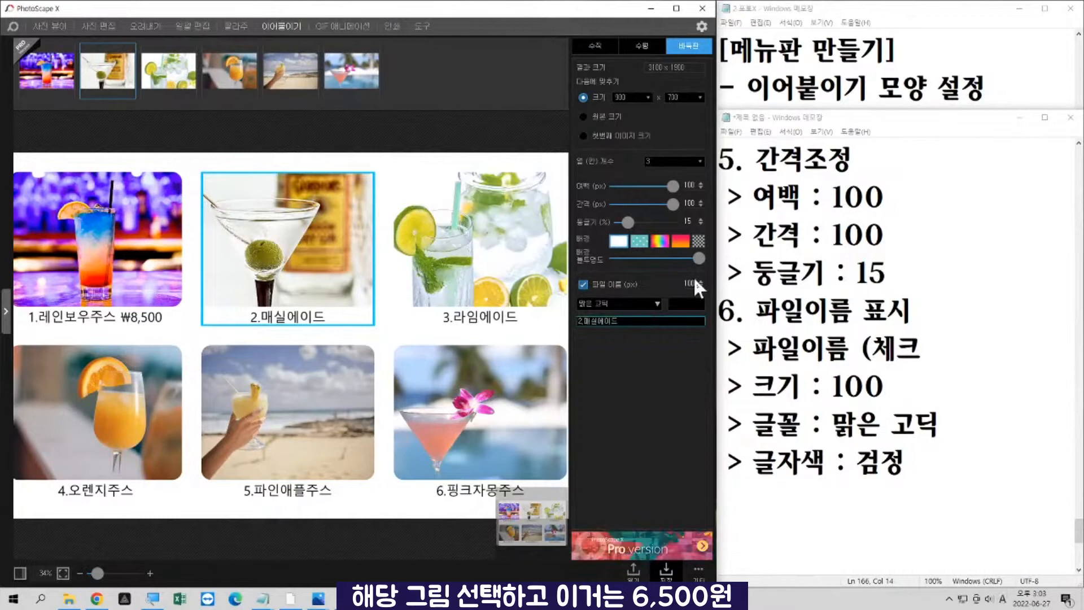
# Add the price ₩6,500 to the 매실에이드 caption and ₩7,500 to the 라임에이드 caption
pyautogui.write('₩6,')
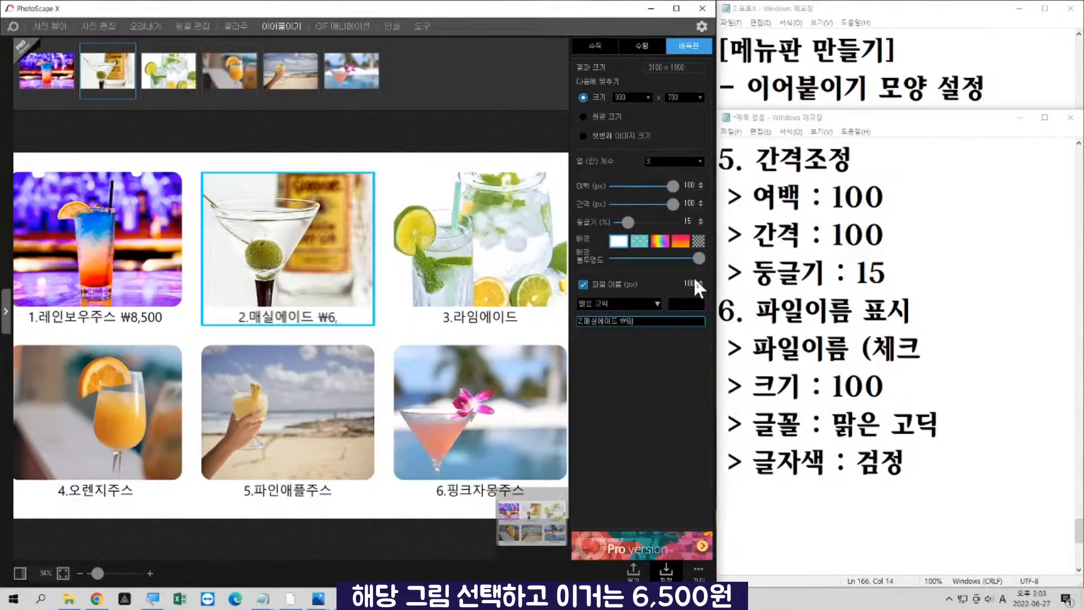
pyautogui.write('500')
pyautogui.click(542, 307)
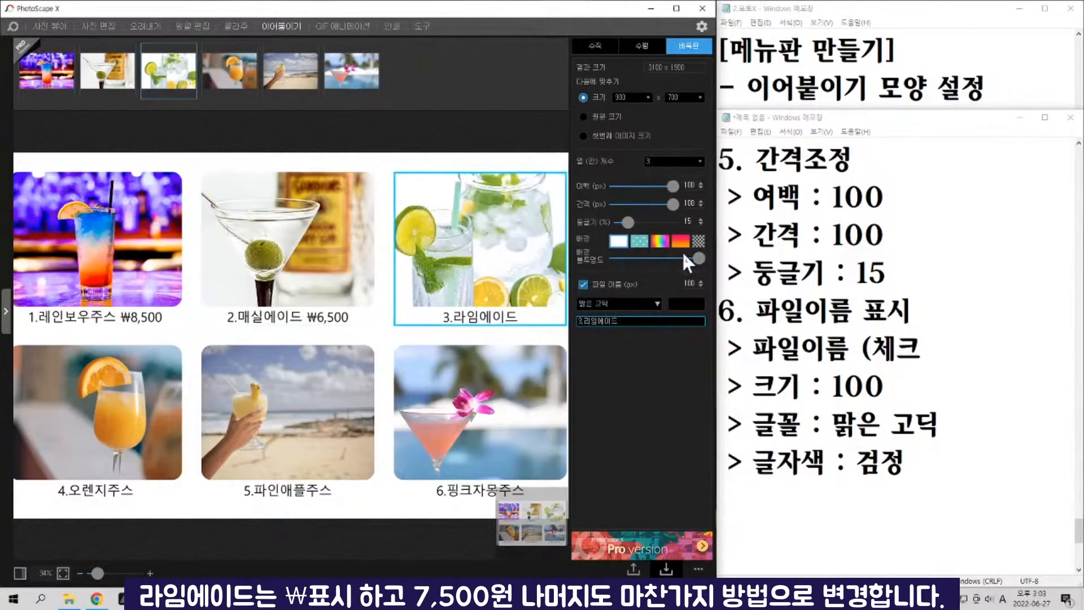
pyautogui.write('₩')
pyautogui.write('7,50')
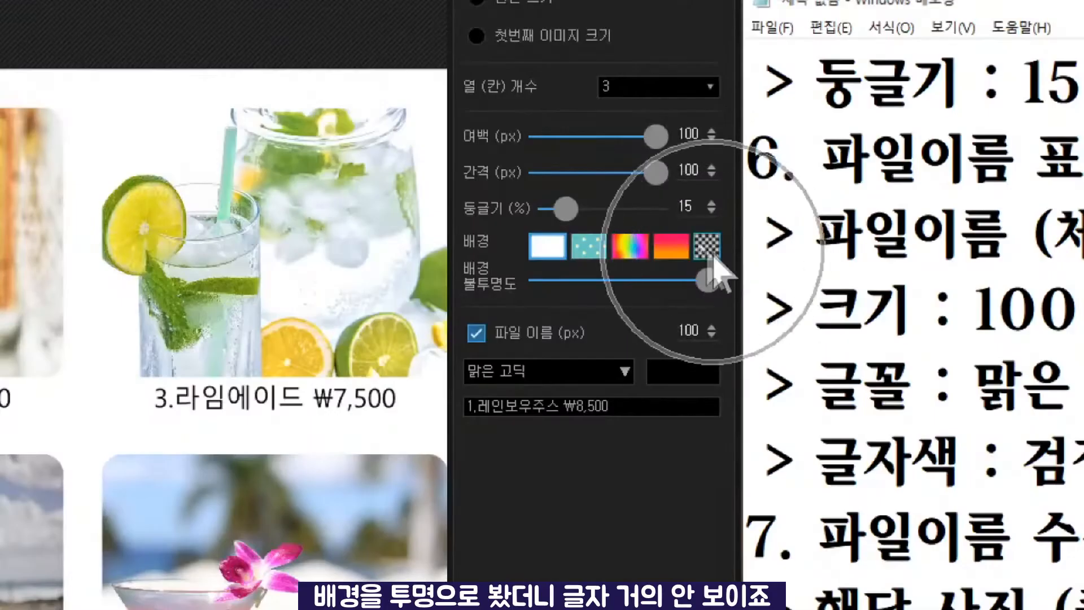
# Make the background (배경) of the combined image transparent
pyautogui.click(707, 246)
pyautogui.press('ctrl')
pyautogui.press('ctrl')
pyautogui.press('ctrl')
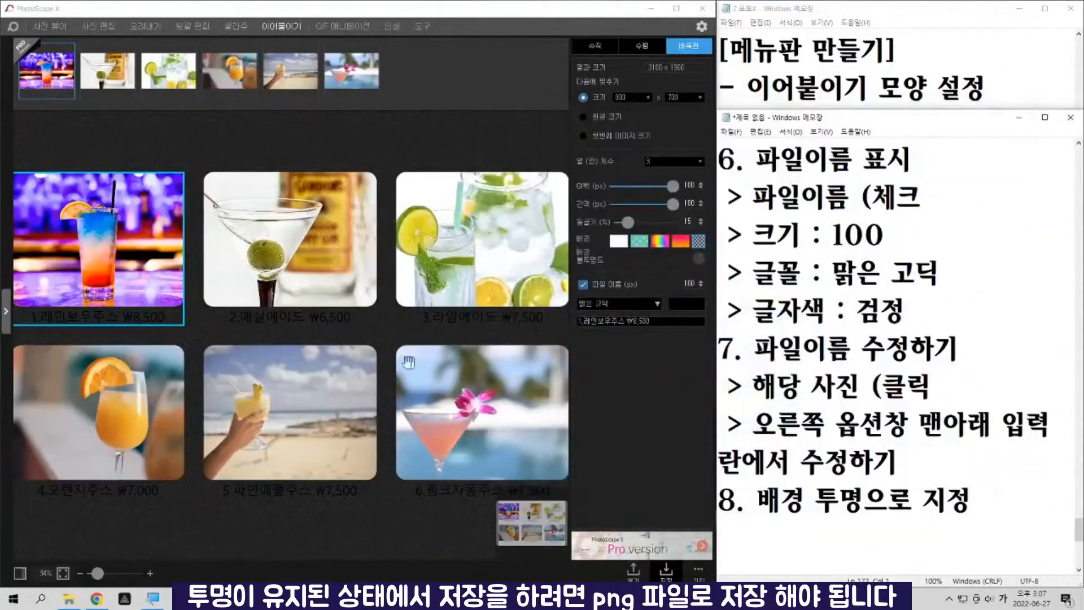
pyautogui.press('ctrl')
pyautogui.press('ctrl')
pyautogui.press('ctrl')
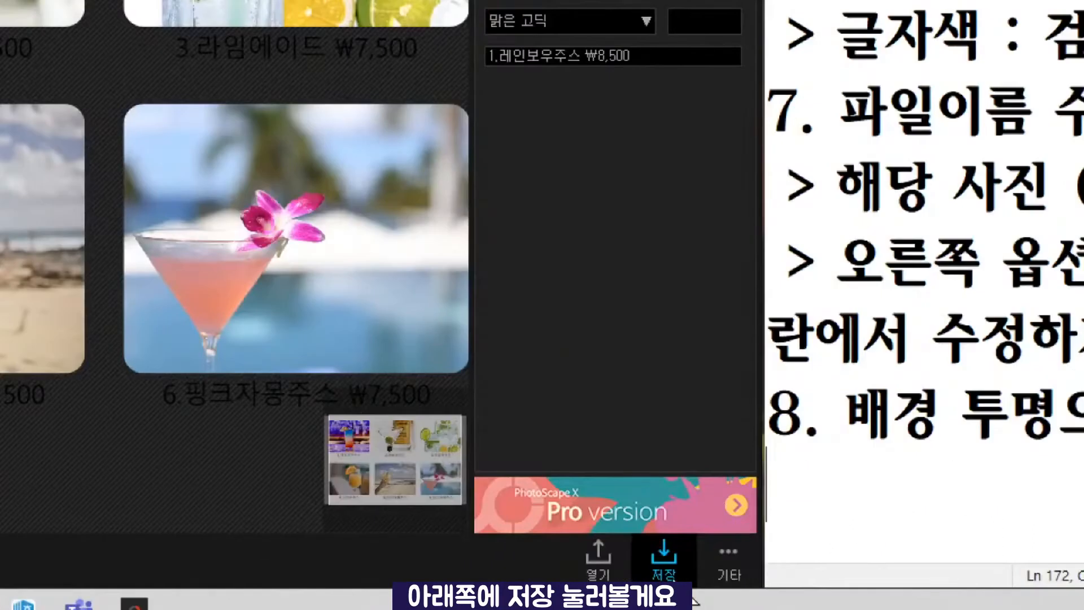
# Start saving the combined image and choose the 9장 folder inside 6월_포토스케이프X on the desktop as destination
pyautogui.press('ctrl')
pyautogui.press('ctrl')
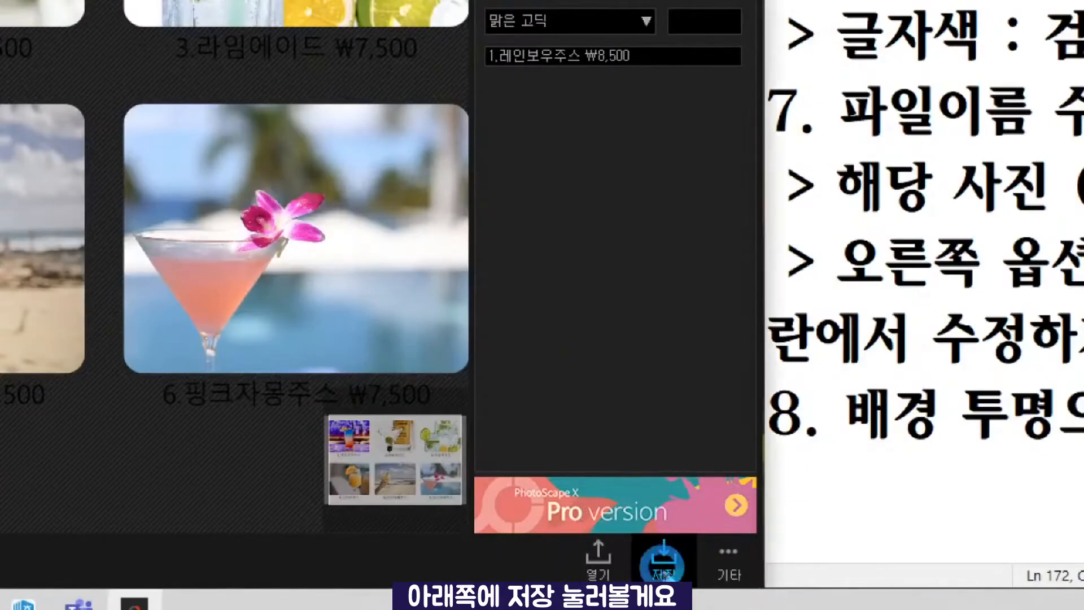
pyautogui.click(666, 564)
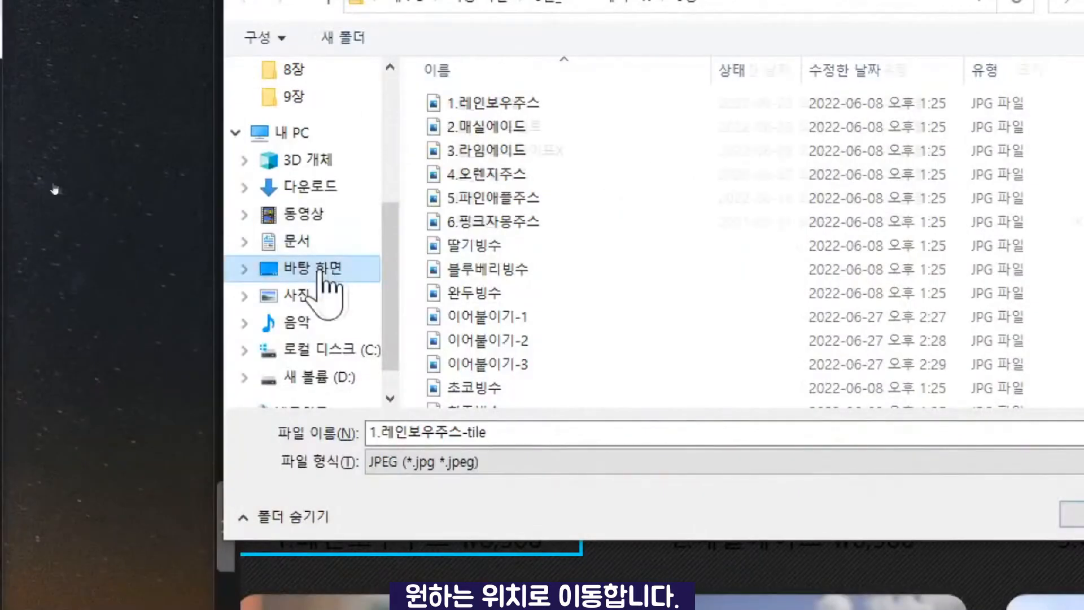
pyautogui.click(320, 270)
pyautogui.doubleClick(509, 151)
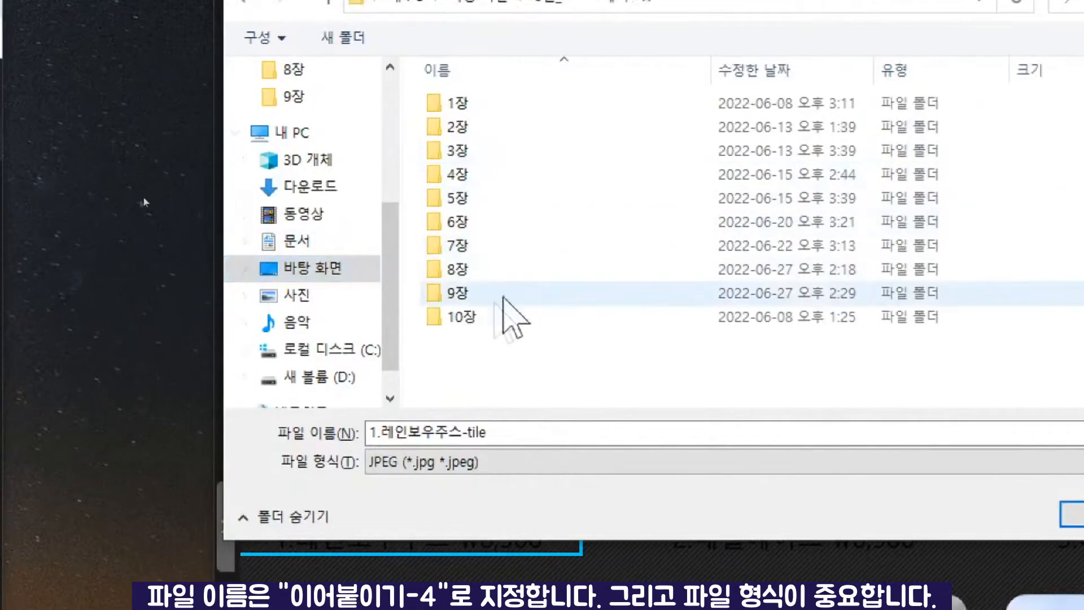
pyautogui.doubleClick(505, 293)
# Name the file 이어붙이기-4, set its format to PNG (*.png) and save it
pyautogui.doubleClick(513, 433)
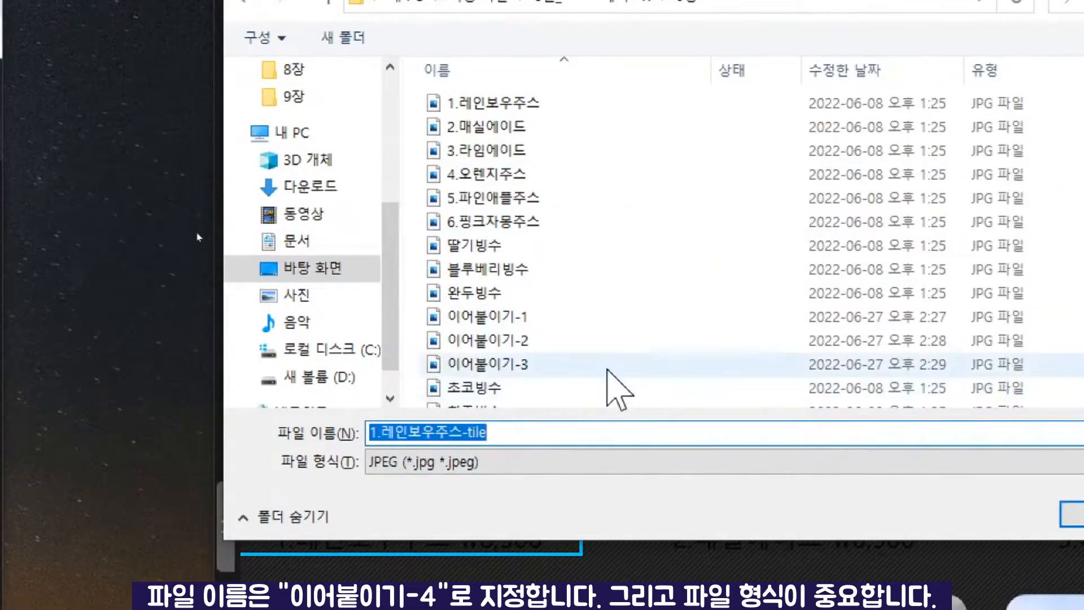
pyautogui.write('이어붙이기-4')
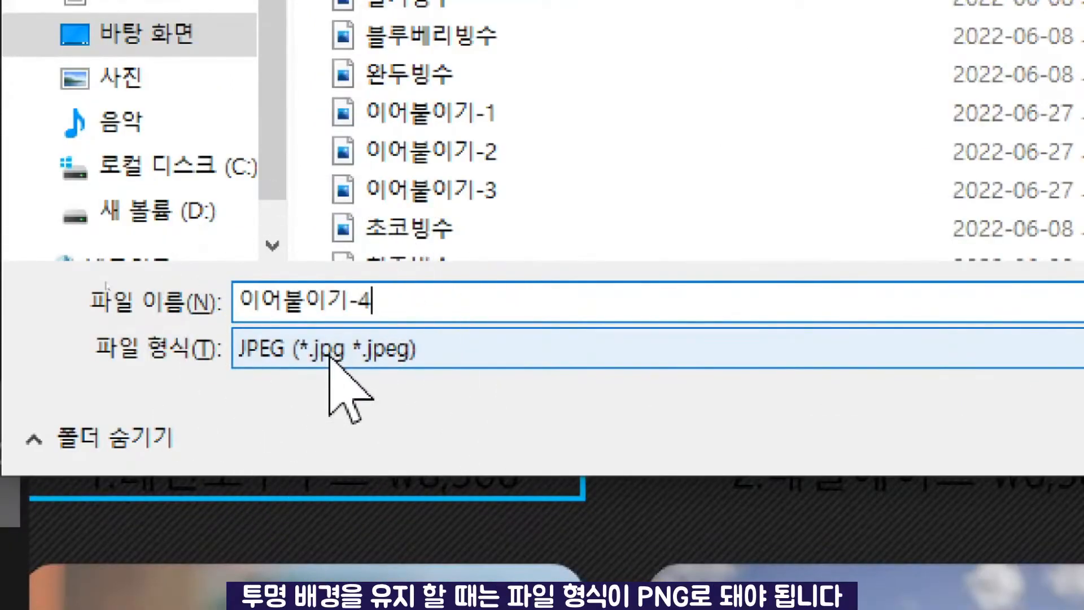
pyautogui.click(333, 359)
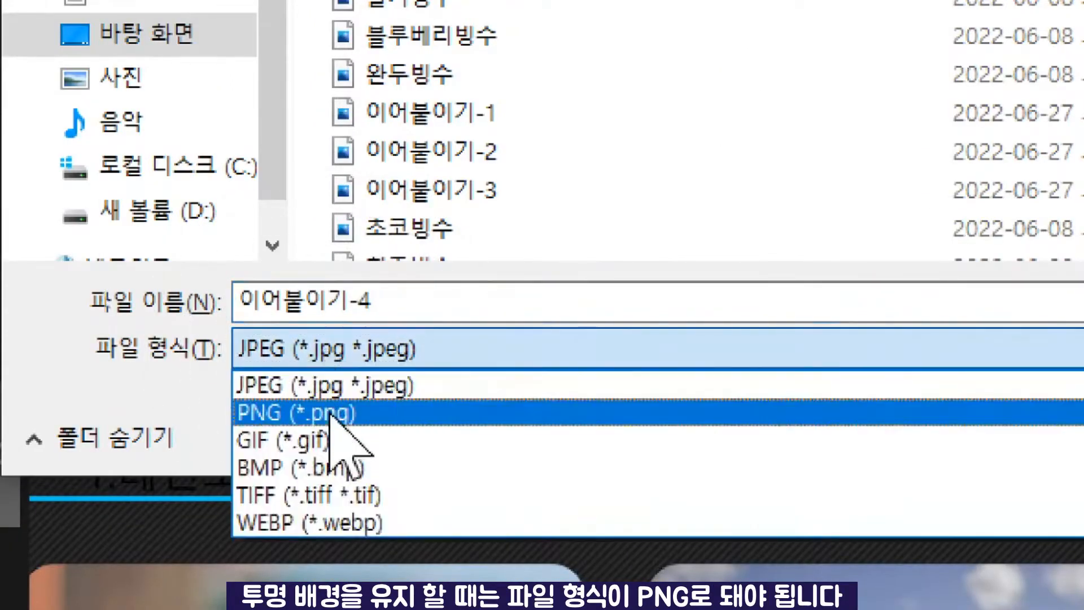
pyautogui.click(329, 415)
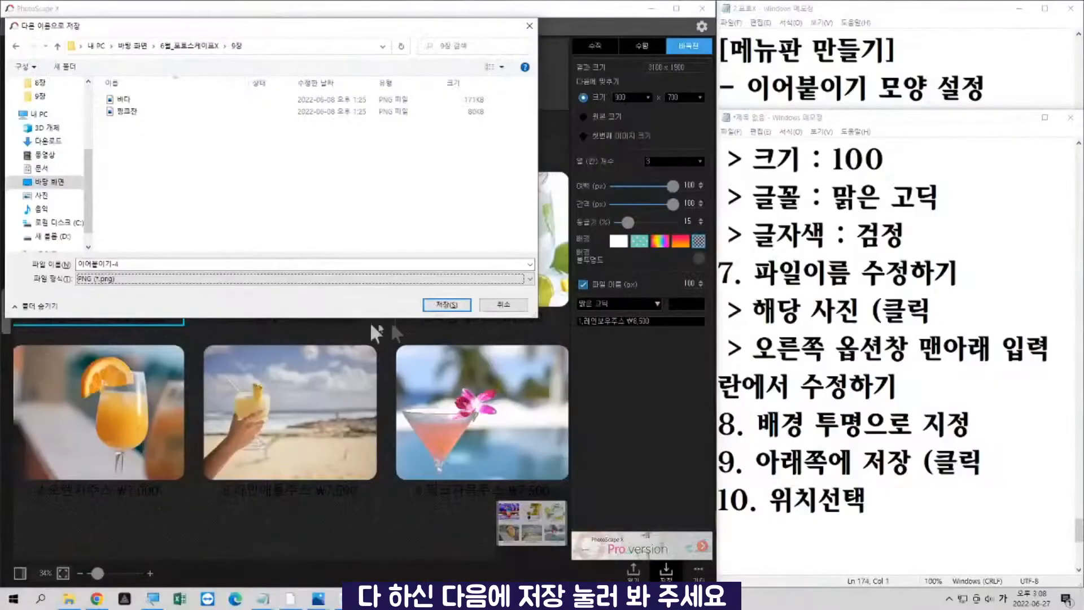
pyautogui.click(441, 311)
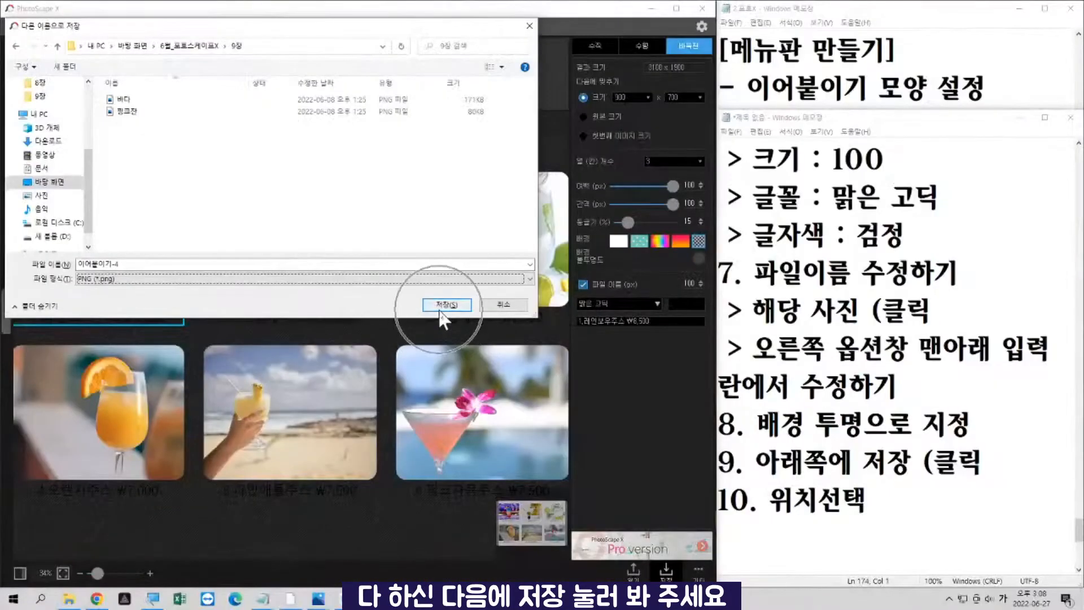
pyautogui.click(373, 346)
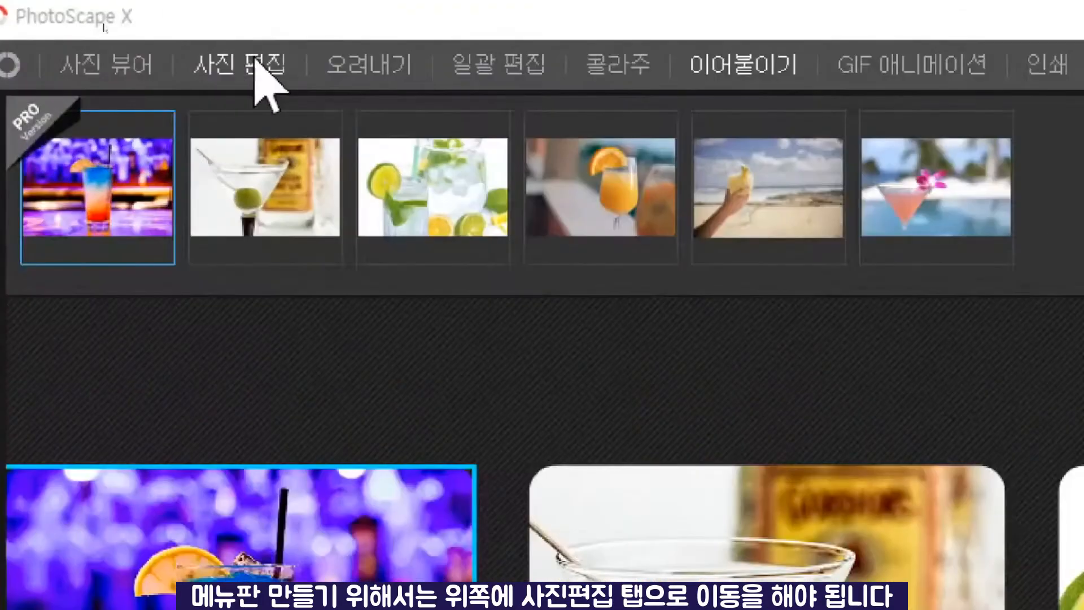
# Create a new 400 x 200 px image in the photo editor (사진 편집) with a solid pale blue background
pyautogui.click(104, 26)
pyautogui.click(256, 63)
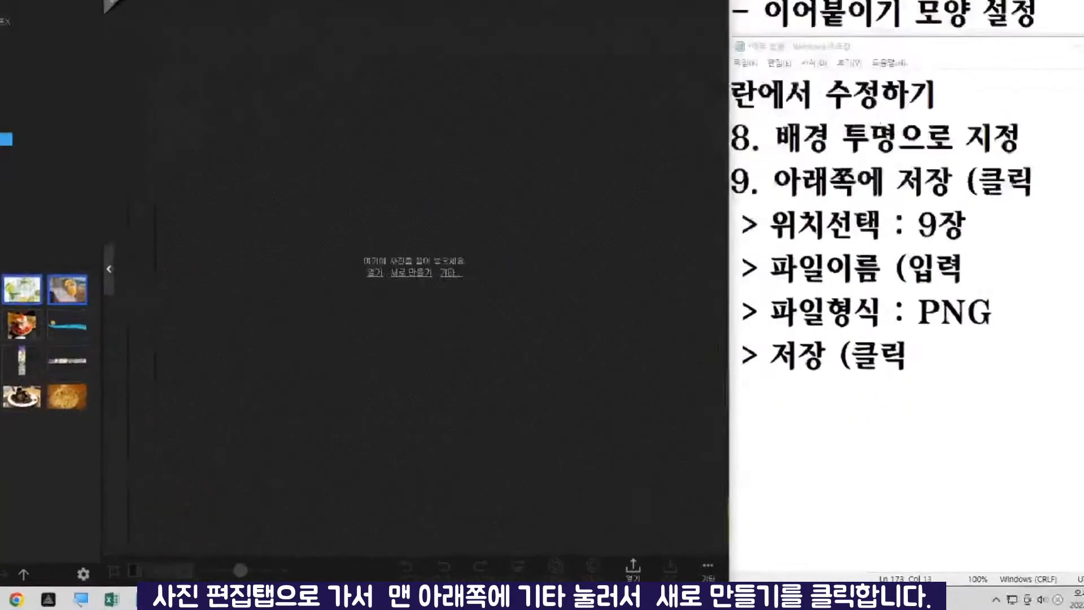
pyautogui.click(755, 559)
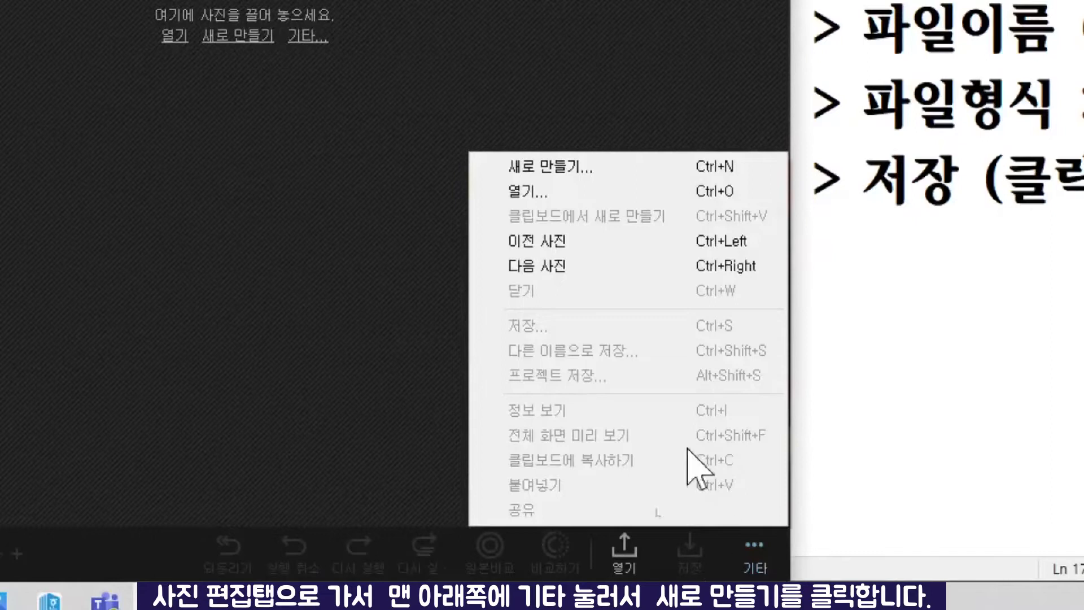
pyautogui.click(624, 167)
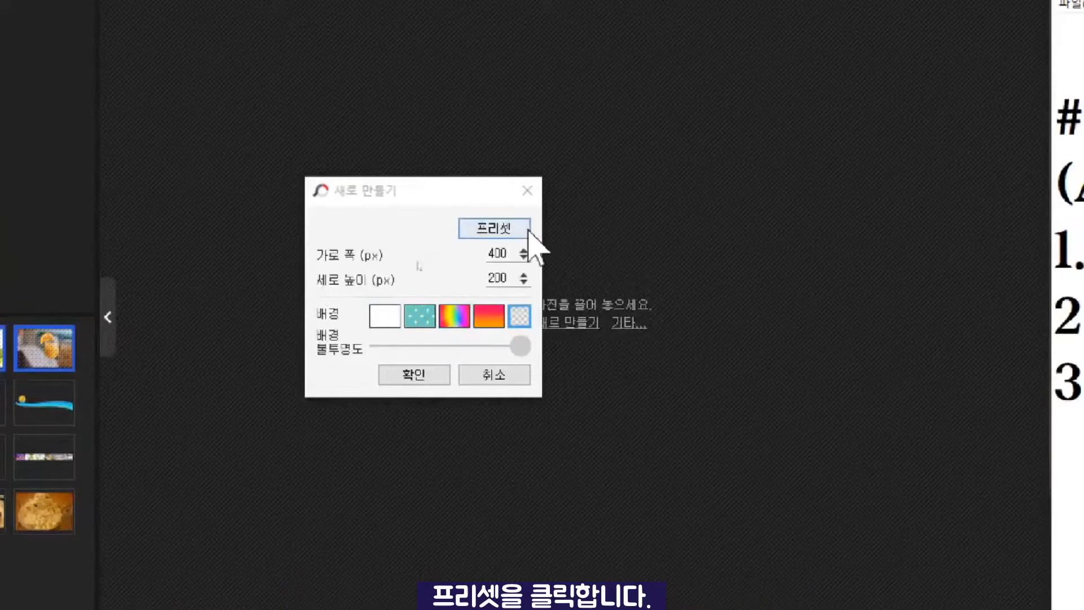
pyautogui.click(529, 232)
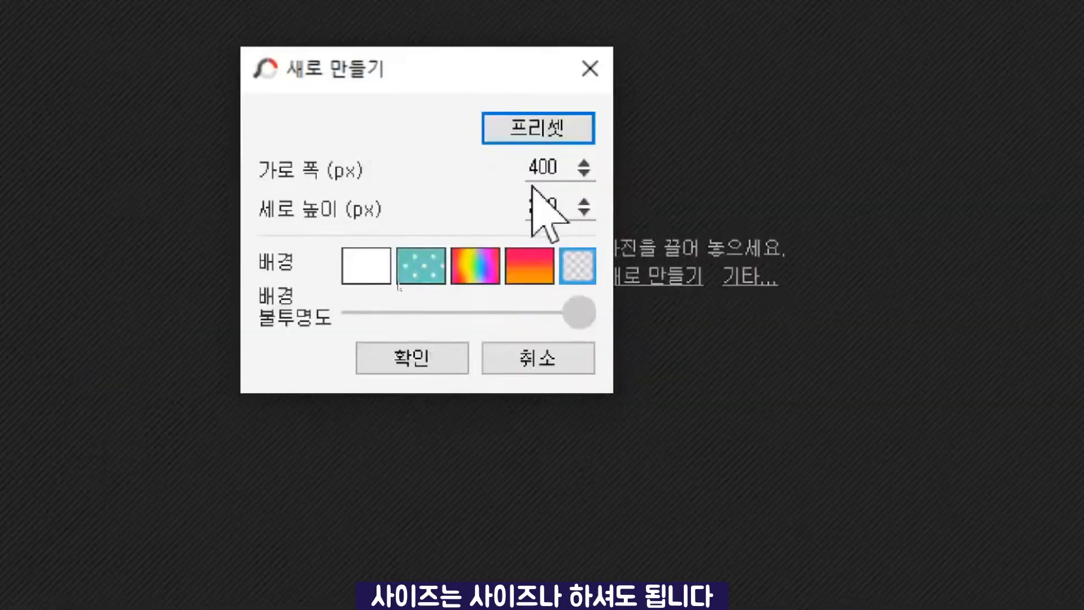
pyautogui.click(355, 280)
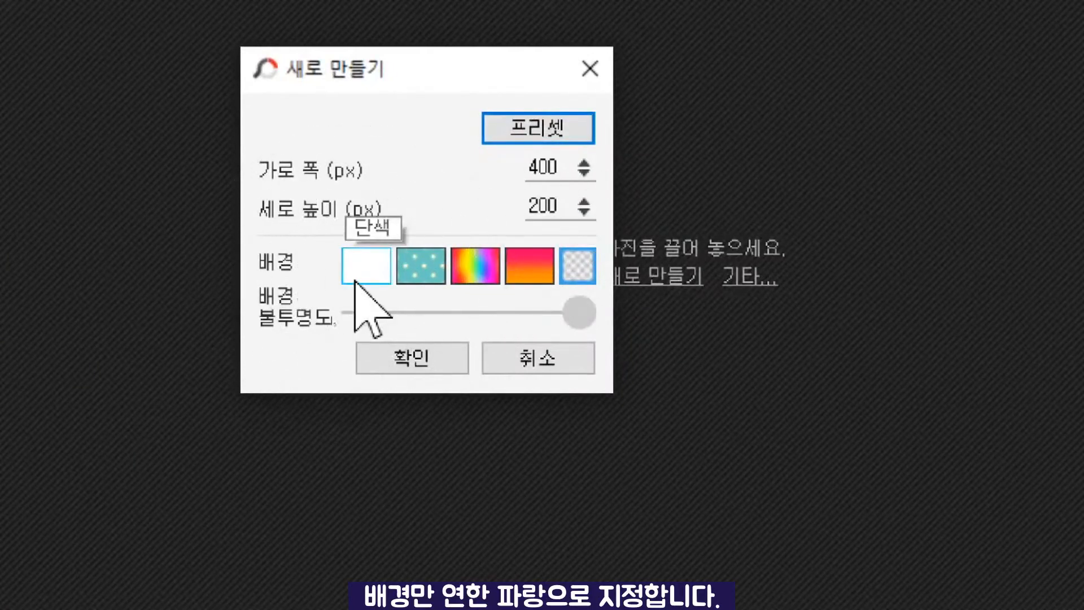
pyautogui.click(355, 280)
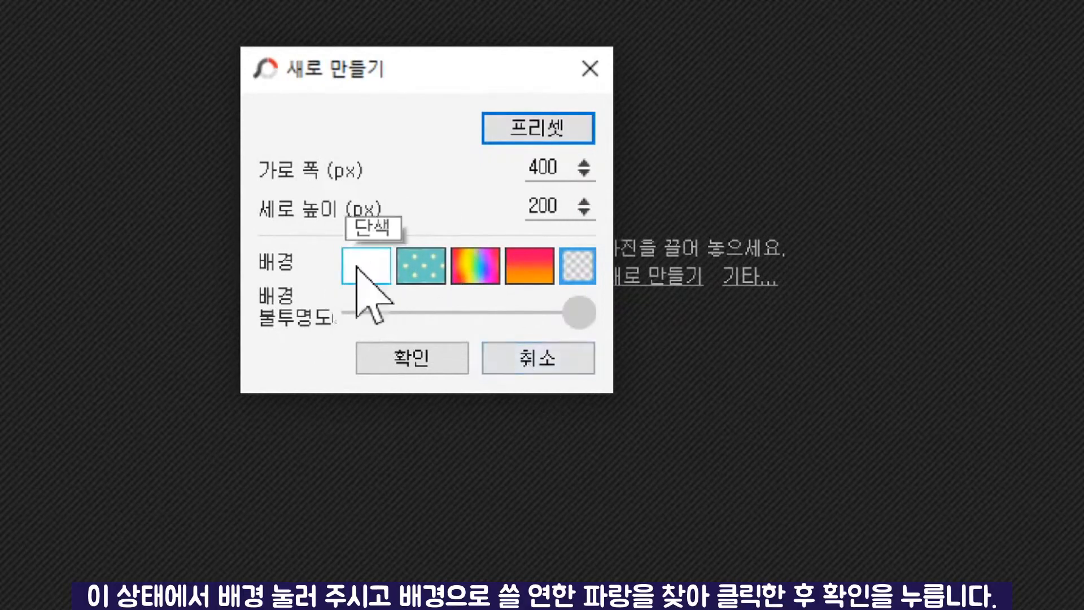
pyautogui.click(361, 274)
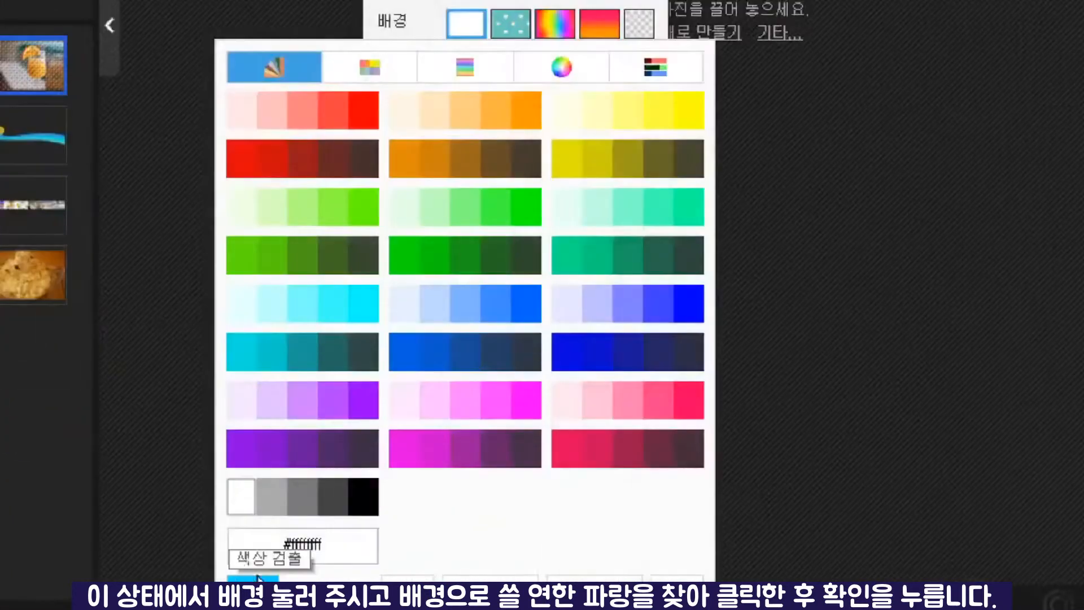
pyautogui.click(438, 310)
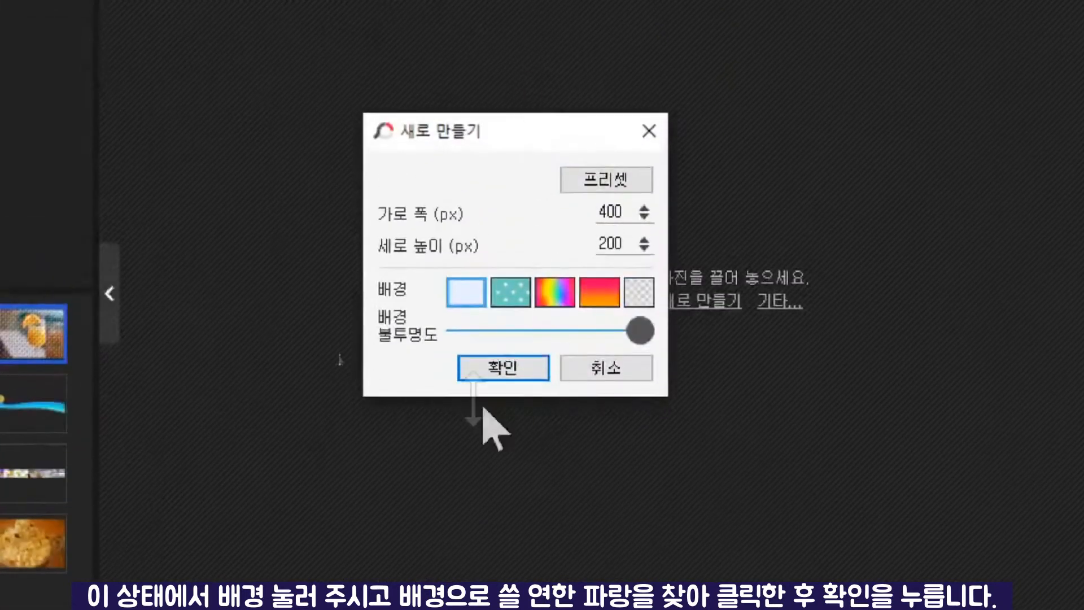
pyautogui.click(491, 368)
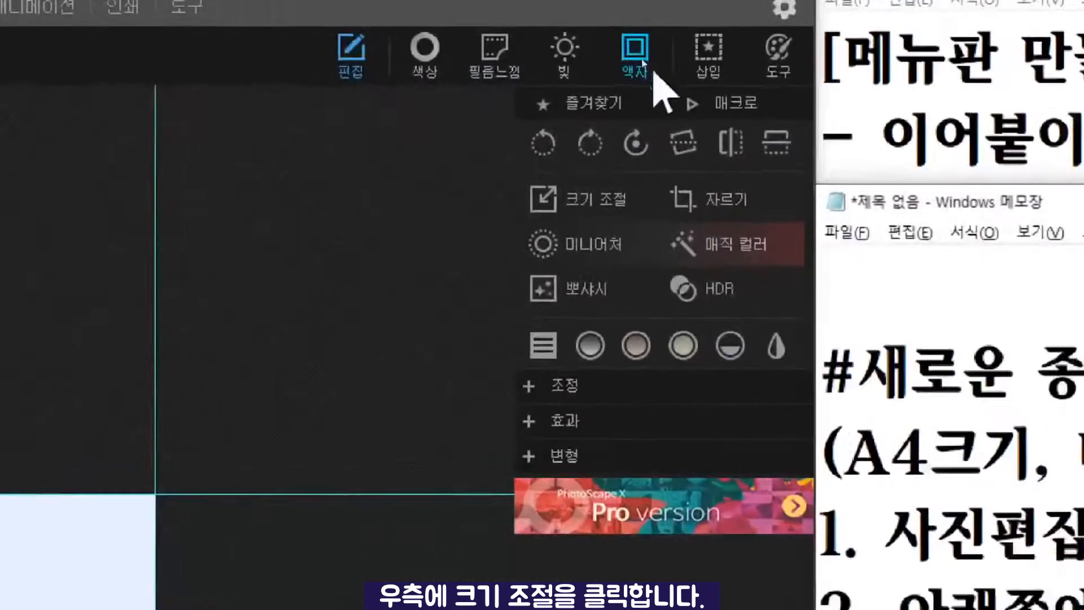
# Resize the pale blue image to 29.7 cm wide by 21 cm high without keeping the aspect ratio
pyautogui.click(617, 121)
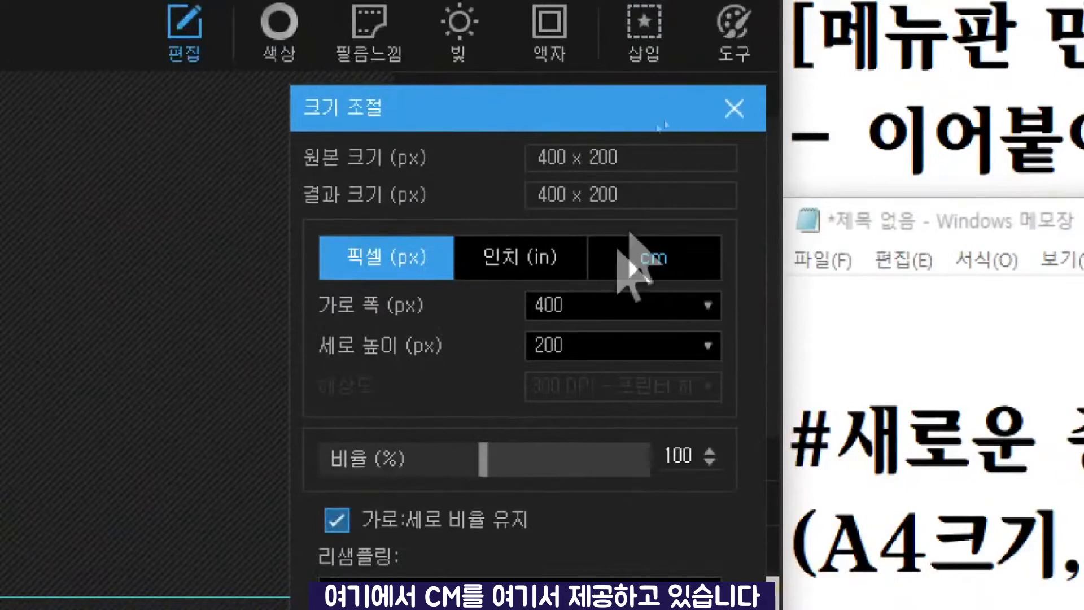
pyautogui.click(686, 261)
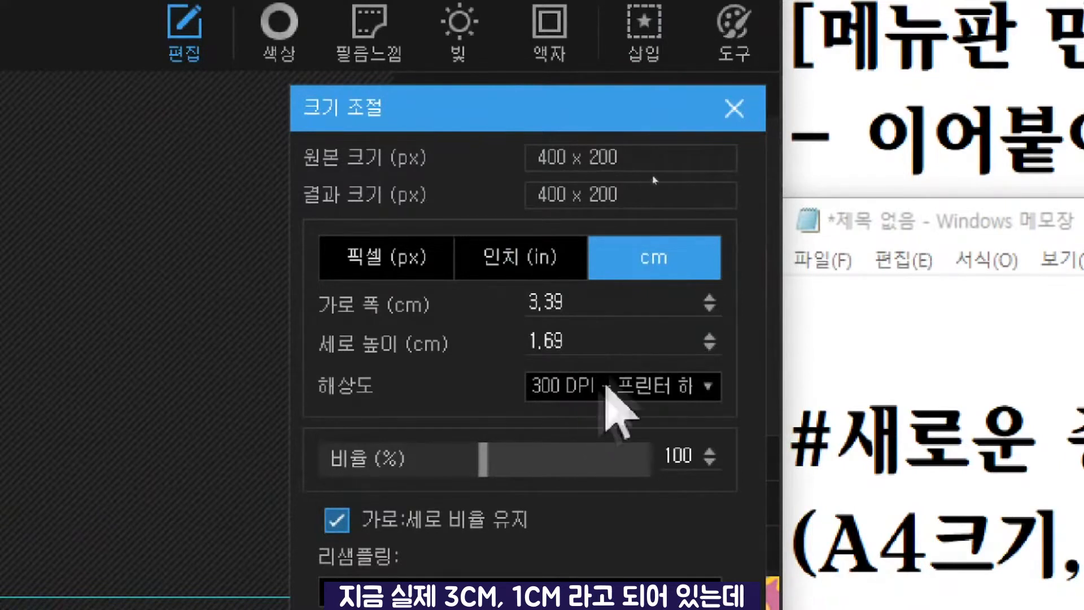
pyautogui.moveTo(594, 305); pyautogui.dragTo(491, 305)
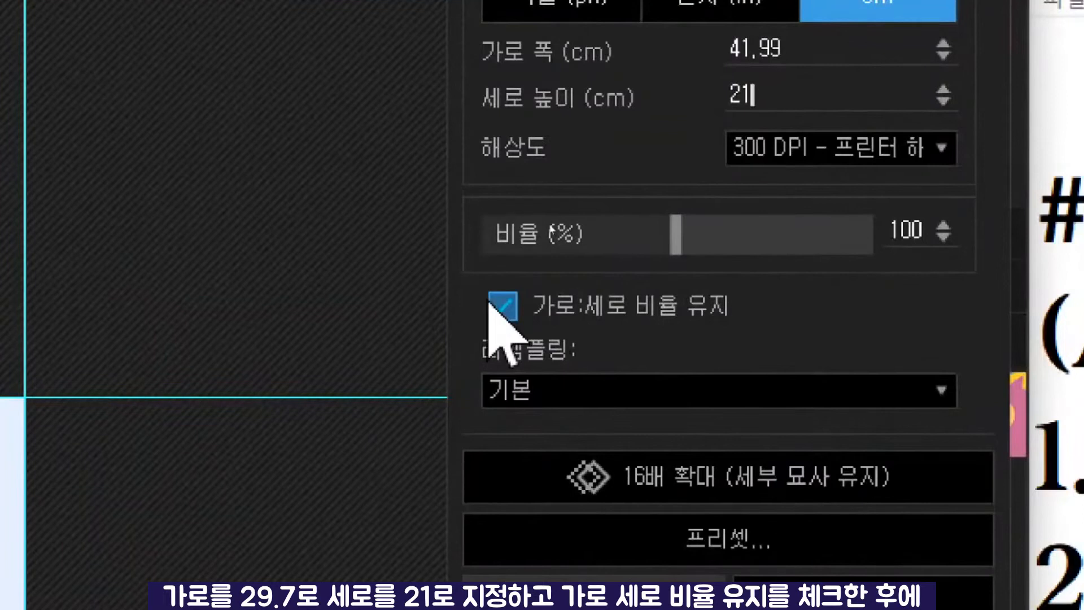
pyautogui.click(554, 226)
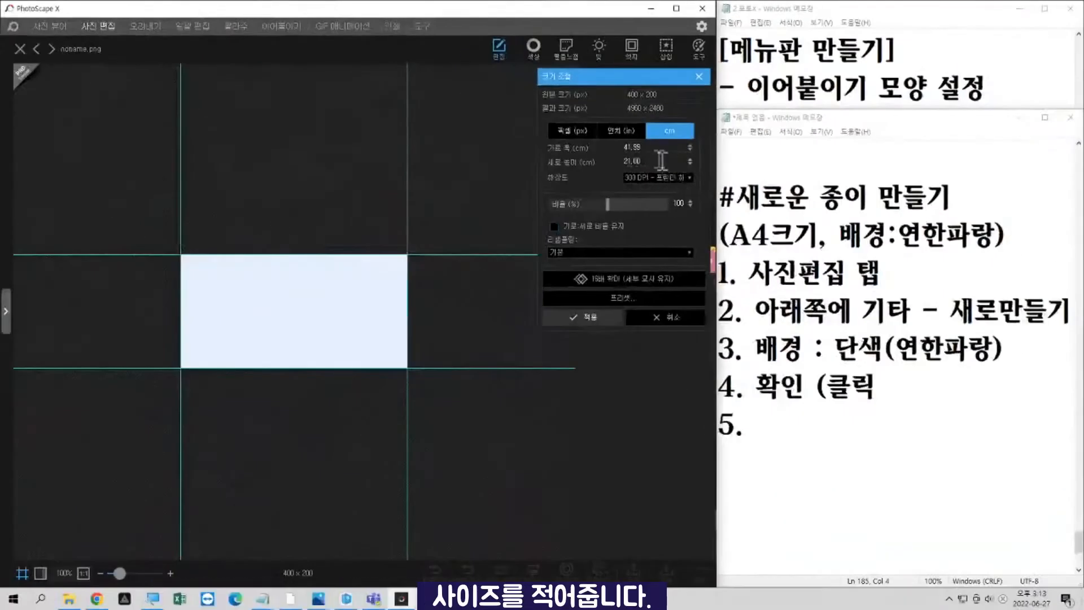
pyautogui.click(651, 144)
pyautogui.write('29.7')
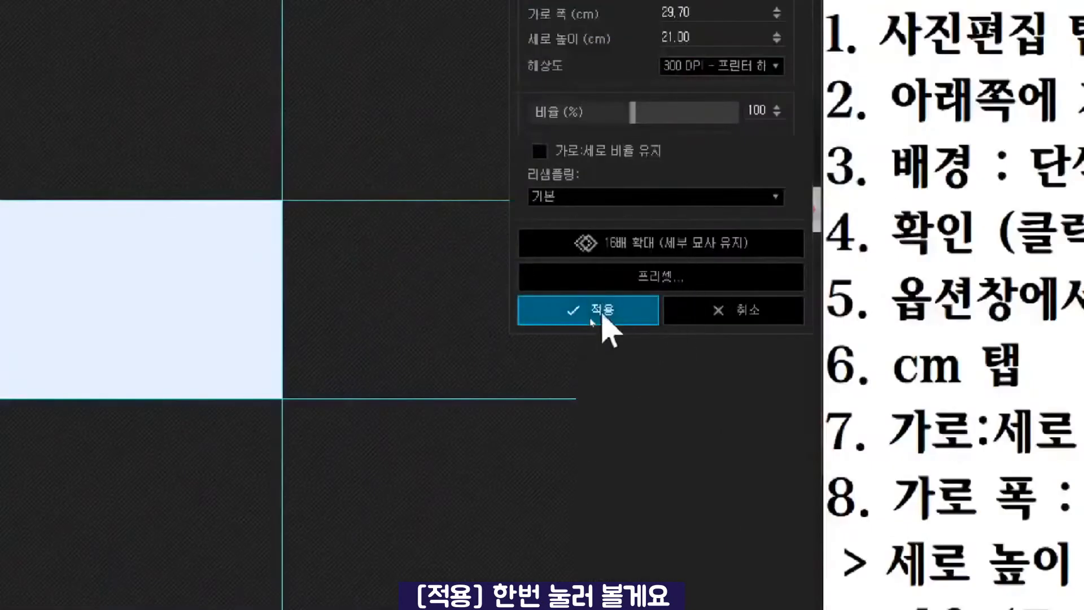
pyautogui.click(591, 319)
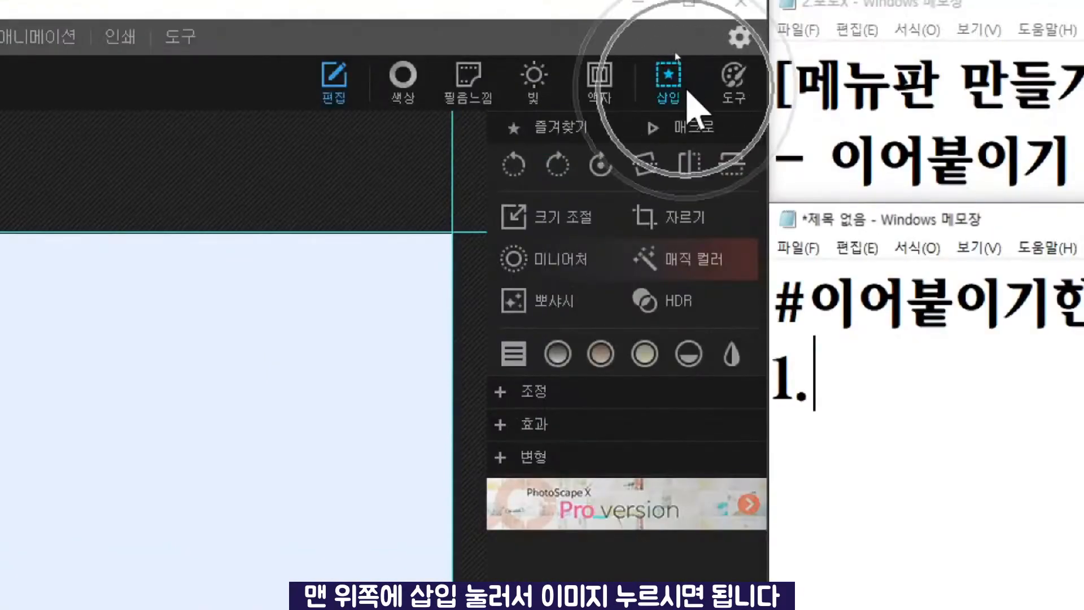
# Insert the saved 이어붙이기-4 PNG from the desktop's 6월_포토스케이프X > 9장 folder onto the pale blue page
pyautogui.click(674, 57)
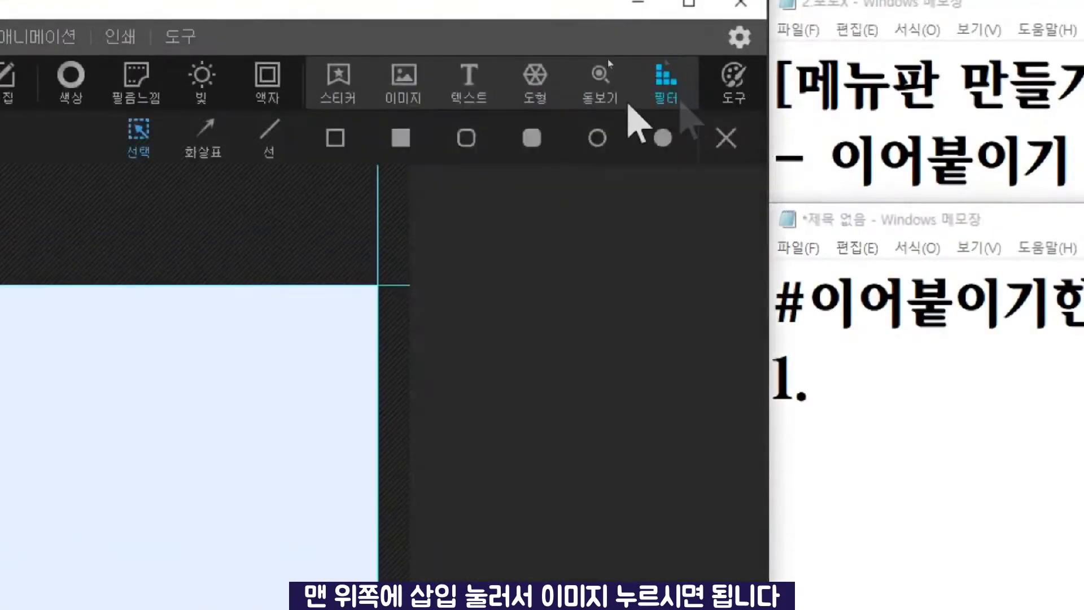
pyautogui.click(421, 101)
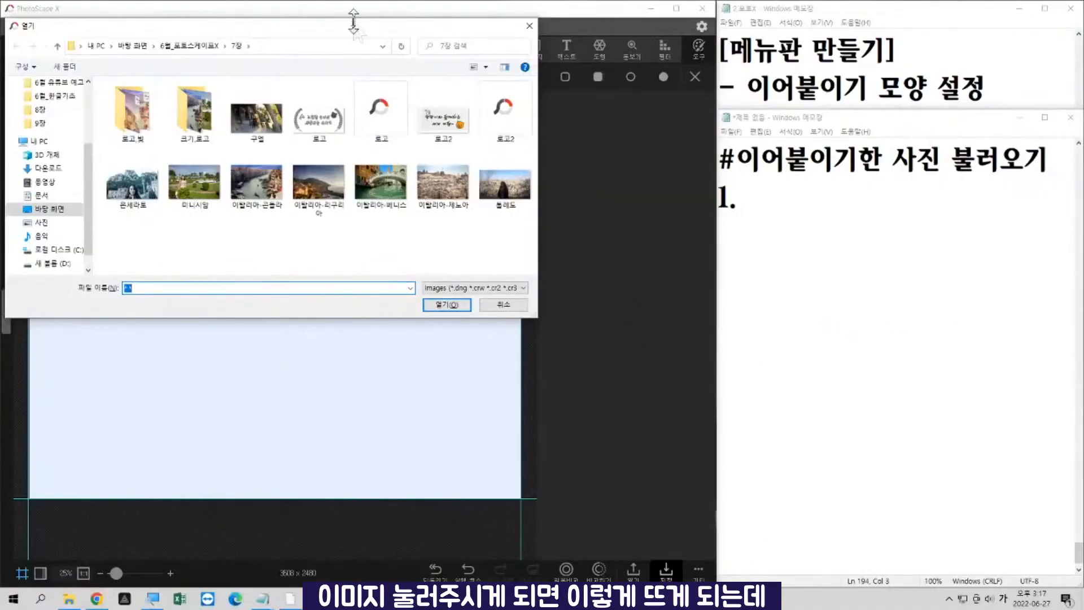
pyautogui.moveTo(353, 23); pyautogui.dragTo(544, 92)
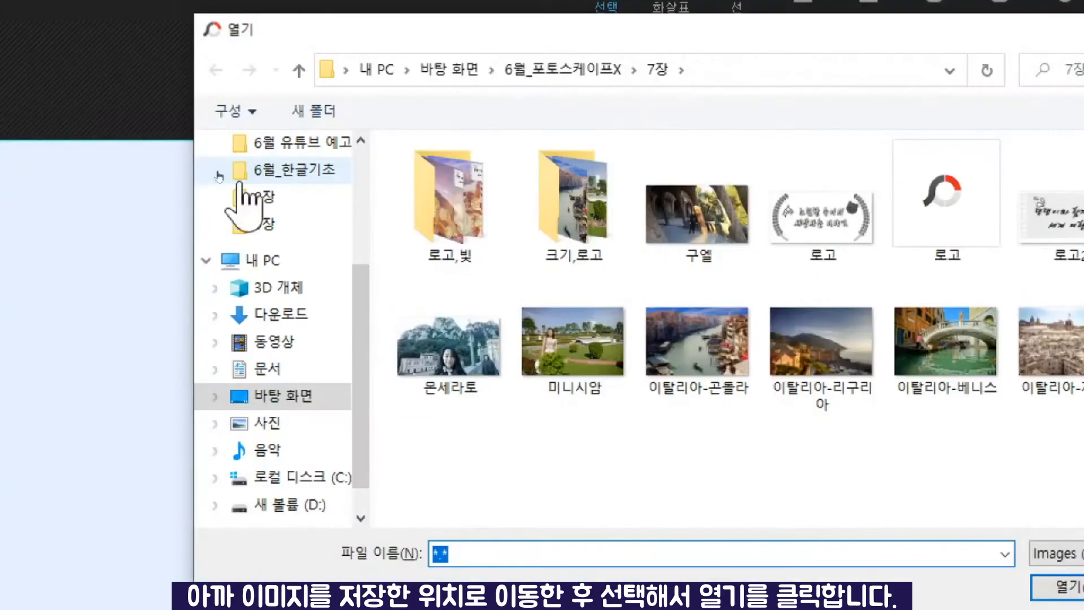
pyautogui.click(248, 277)
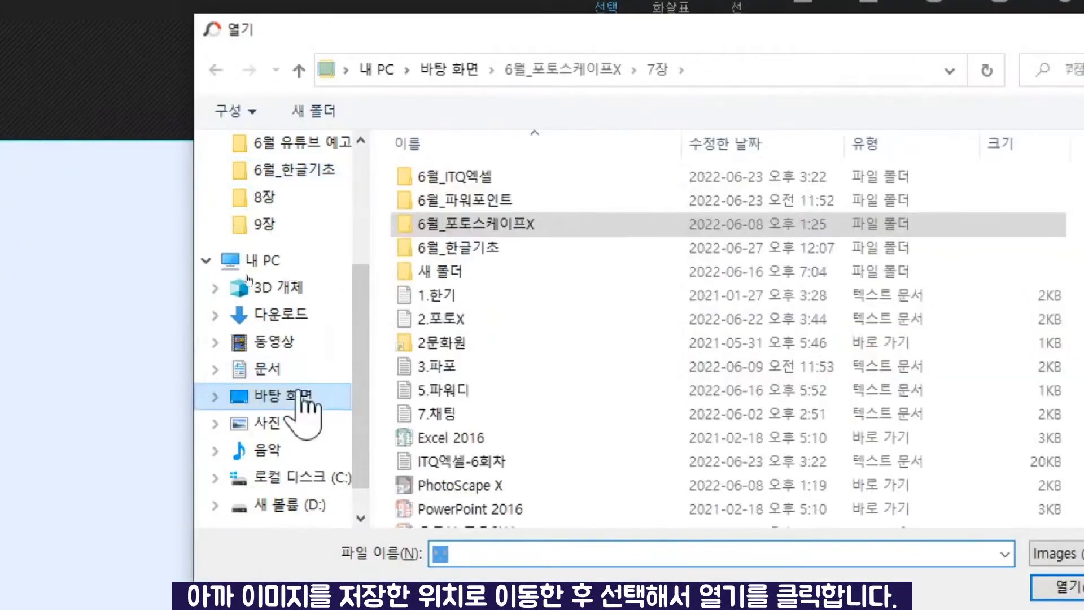
pyautogui.click(476, 228)
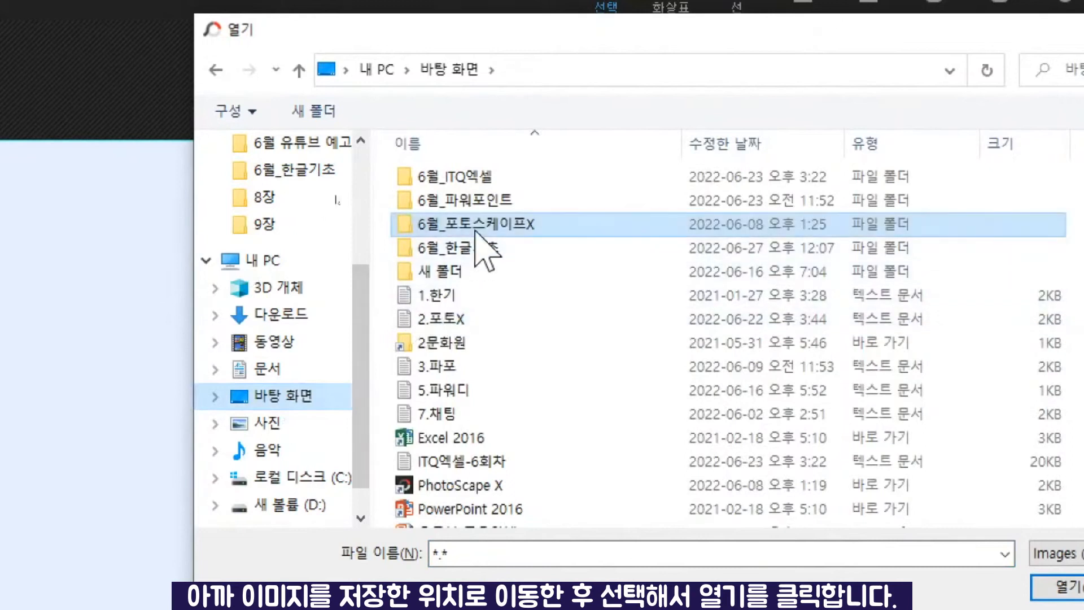
pyautogui.doubleClick(475, 228)
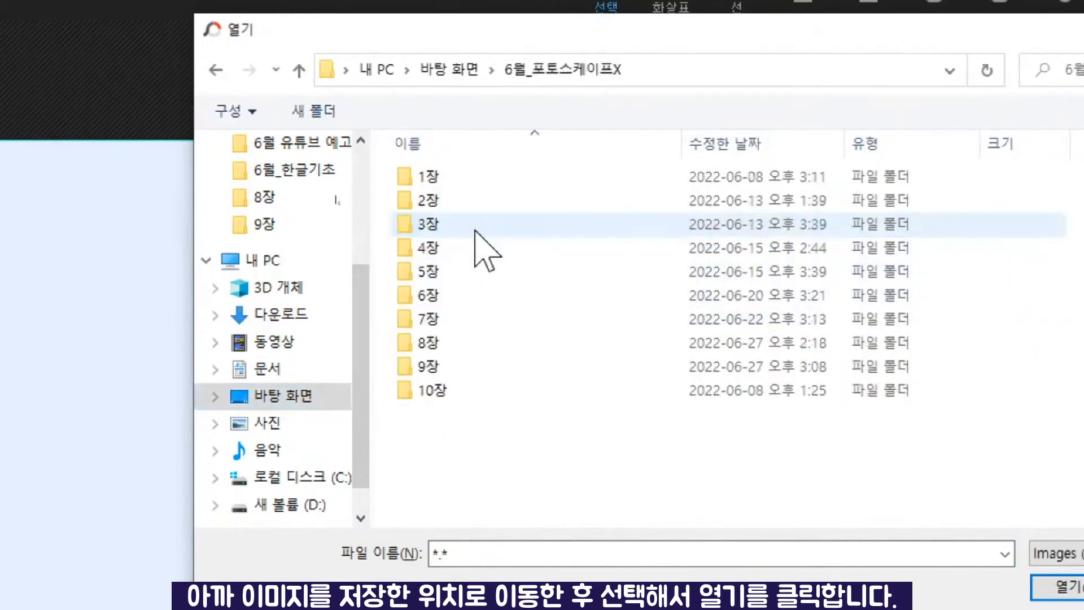
pyautogui.doubleClick(474, 366)
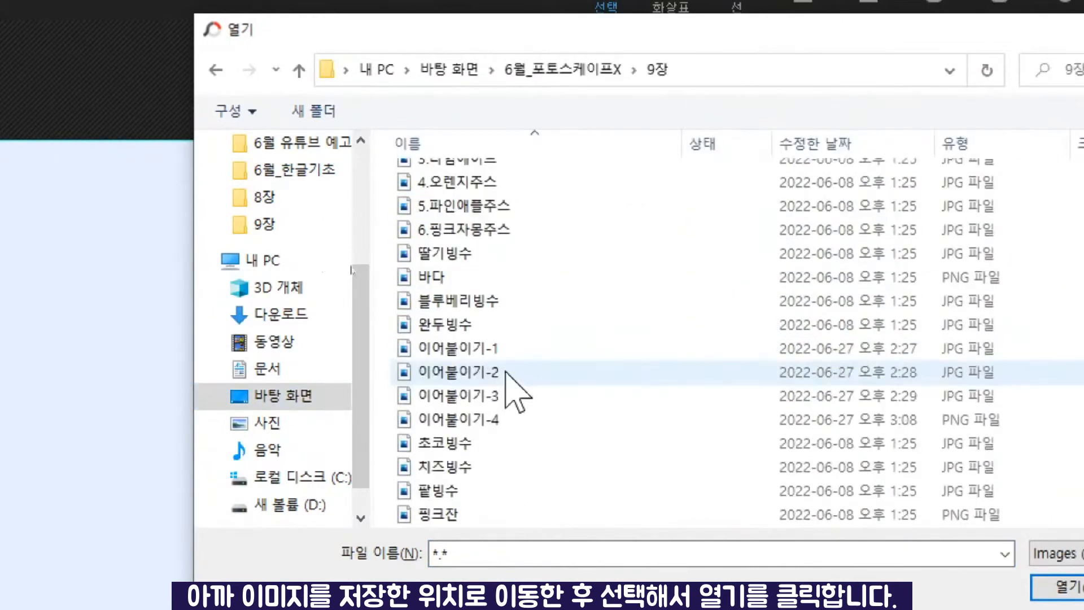
pyautogui.click(483, 396)
pyautogui.click(495, 423)
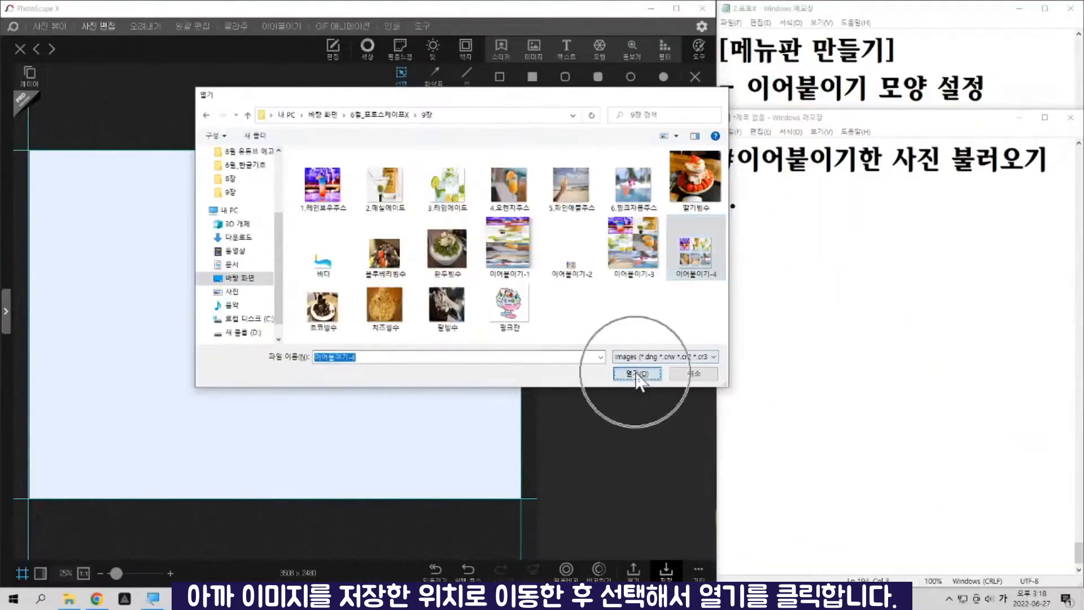
pyautogui.click(1057, 586)
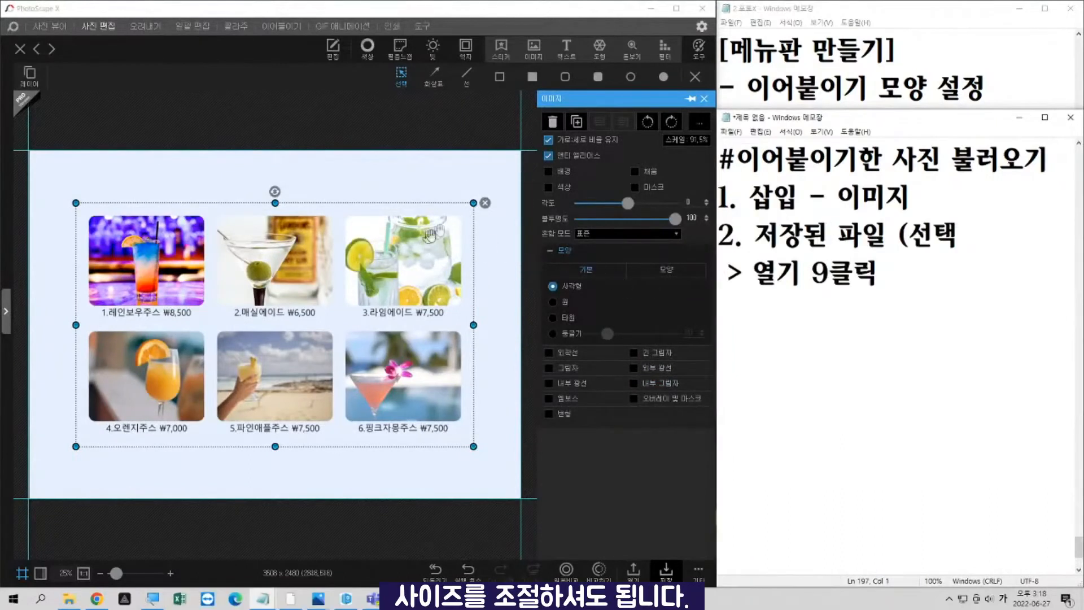
# Try scaling the inserted drink grid down to about 67.7% and undo the resize
pyautogui.moveTo(473, 202); pyautogui.dragTo(378, 274)
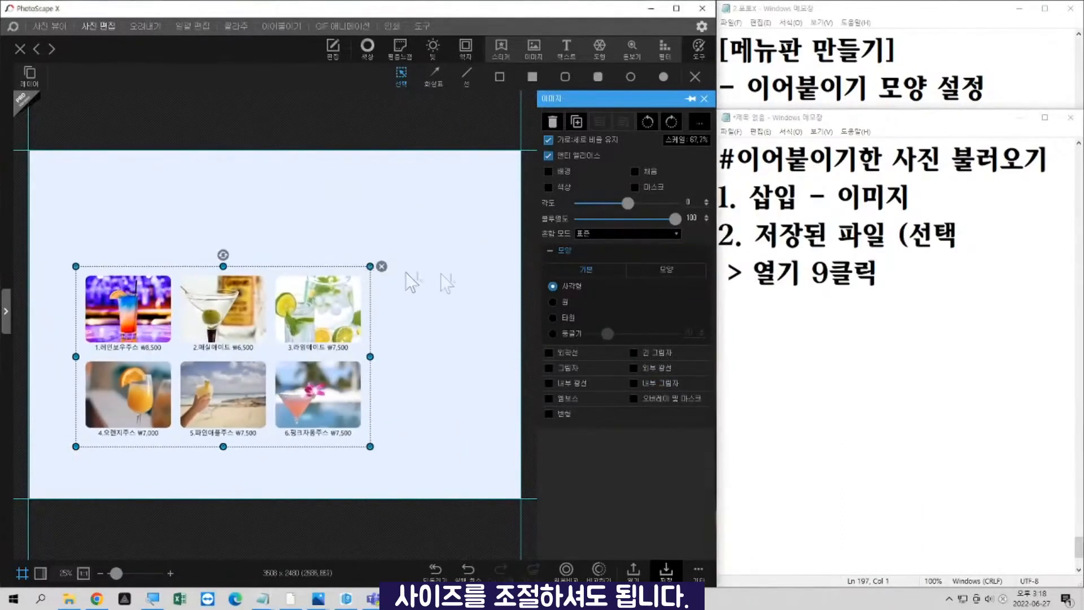
pyautogui.hotkey('ctrl', 'z')
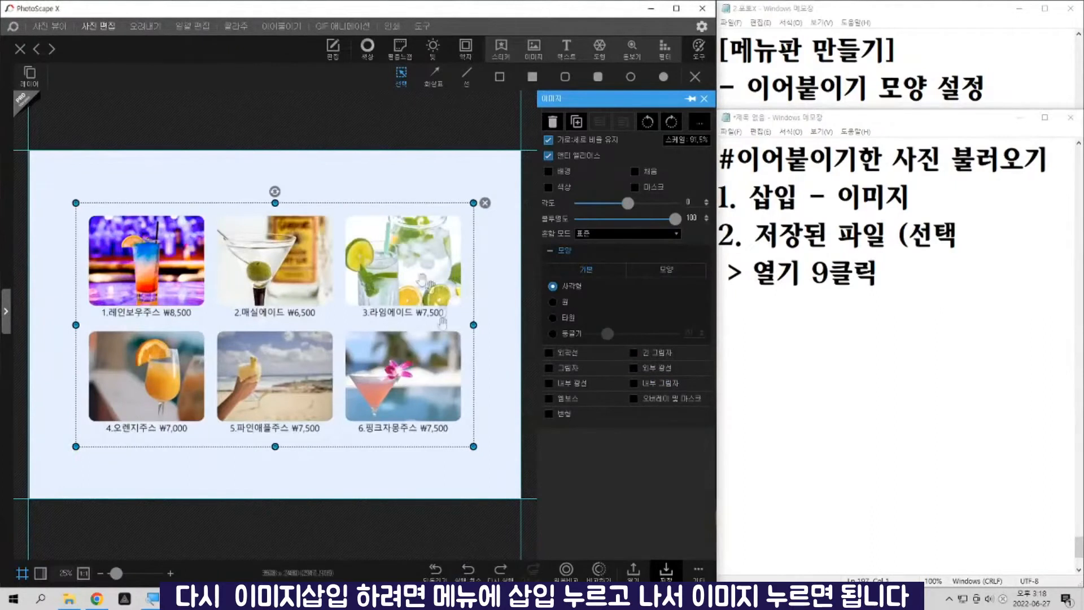
# Switch to the Notepad notes and correct the last line so it reads "> 열기 (클릭"
pyautogui.click(823, 272)
pyautogui.press('BackSpace')
pyautogui.write('(')
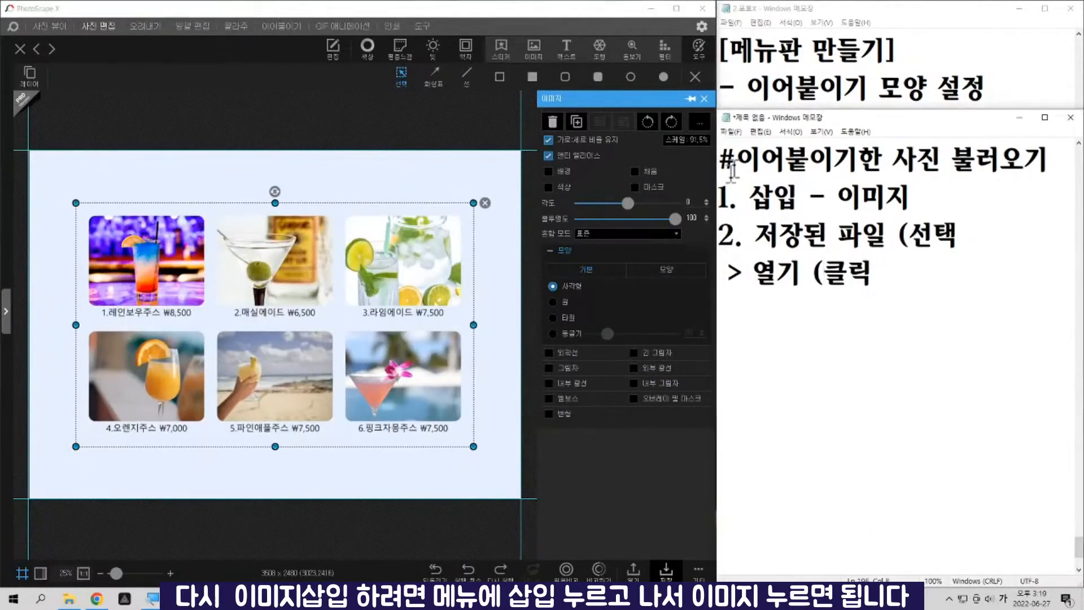
# Switch to PhotoScape X and insert the 바다 image from the 6월_포토스케이프X > 9장 folder onto the menu page
pyautogui.moveTo(617, 100); pyautogui.dragTo(623, 135)
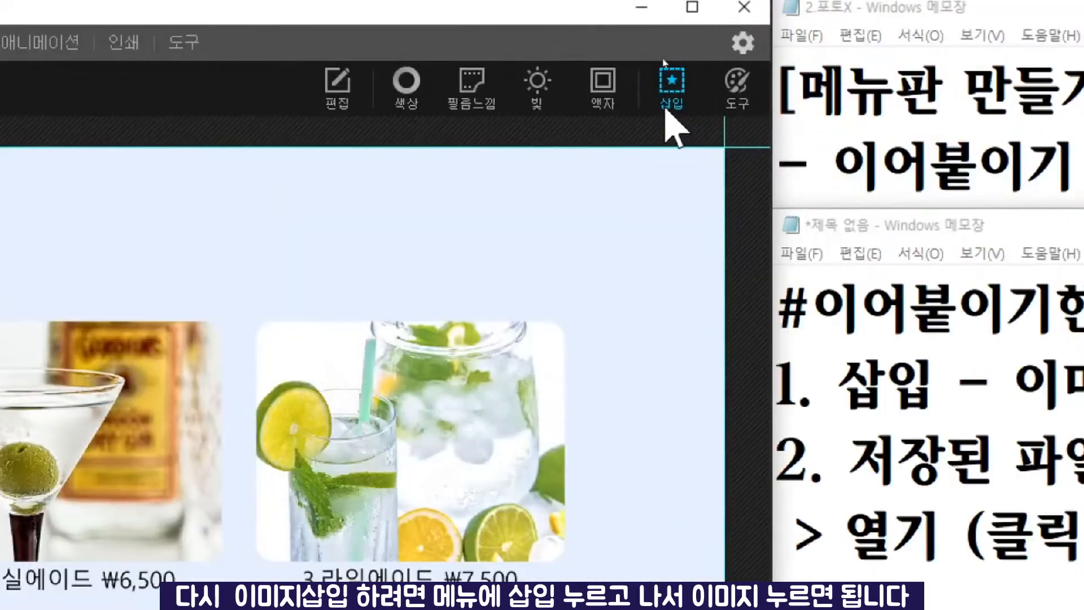
pyautogui.click(672, 90)
pyautogui.click(402, 96)
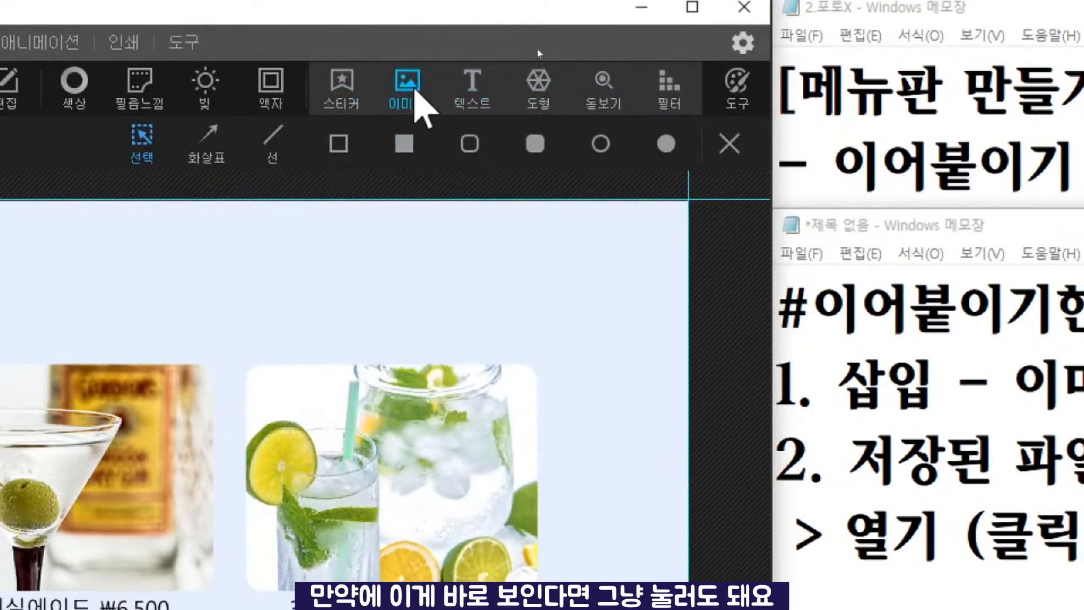
pyautogui.click(412, 85)
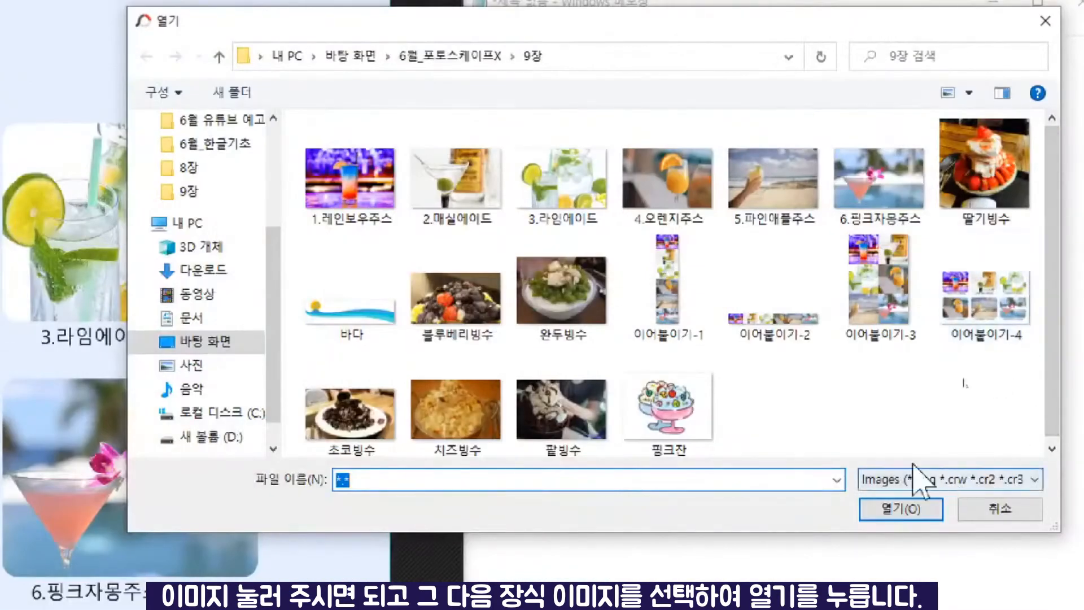
pyautogui.click(368, 317)
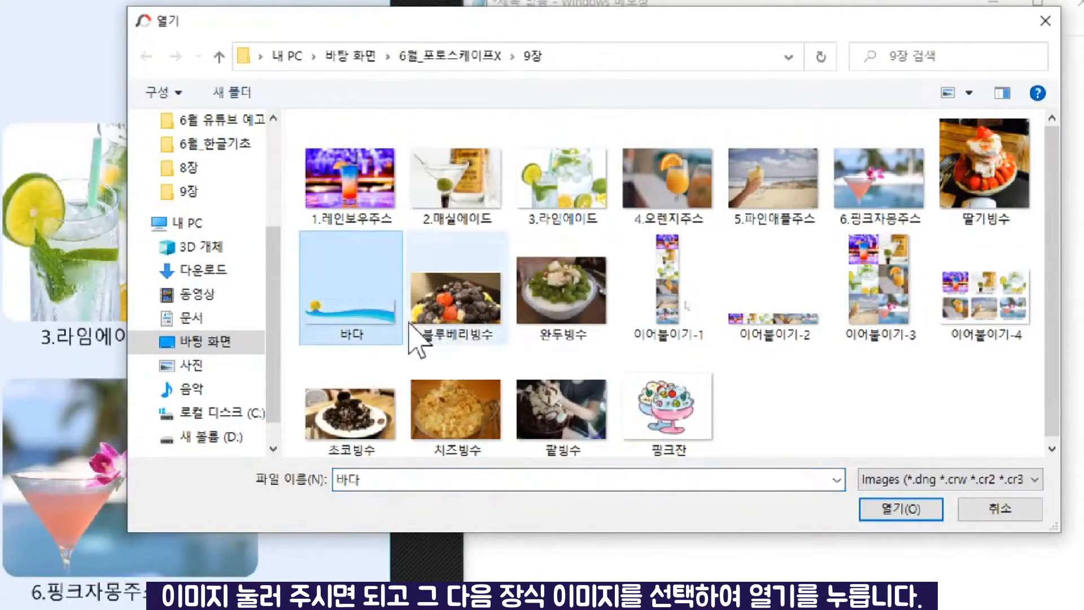
pyautogui.moveTo(393, 325); pyautogui.dragTo(354, 343)
pyautogui.click(887, 522)
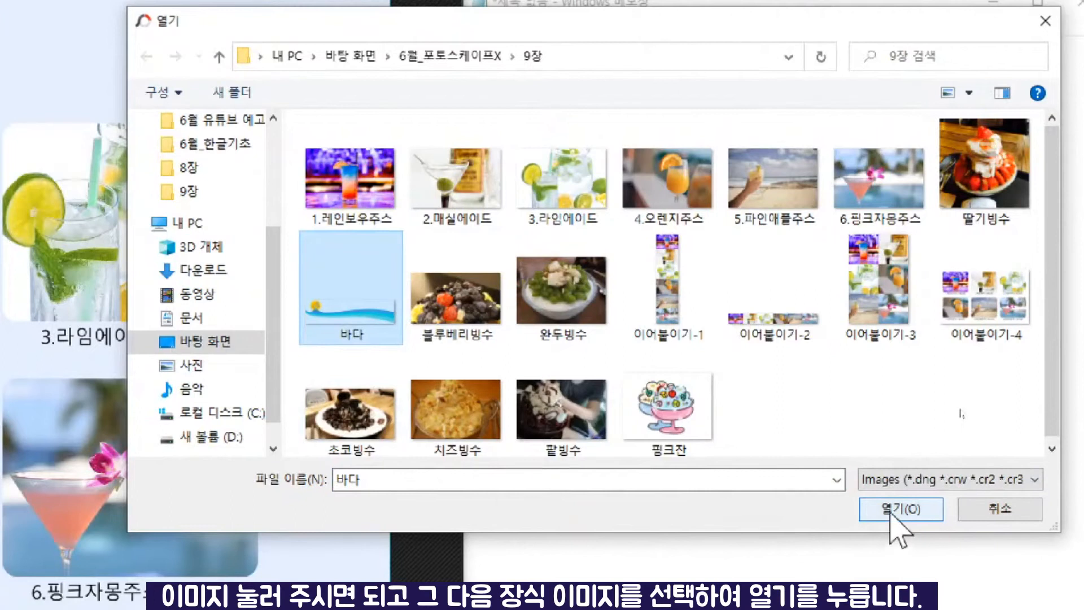
pyautogui.click(891, 511)
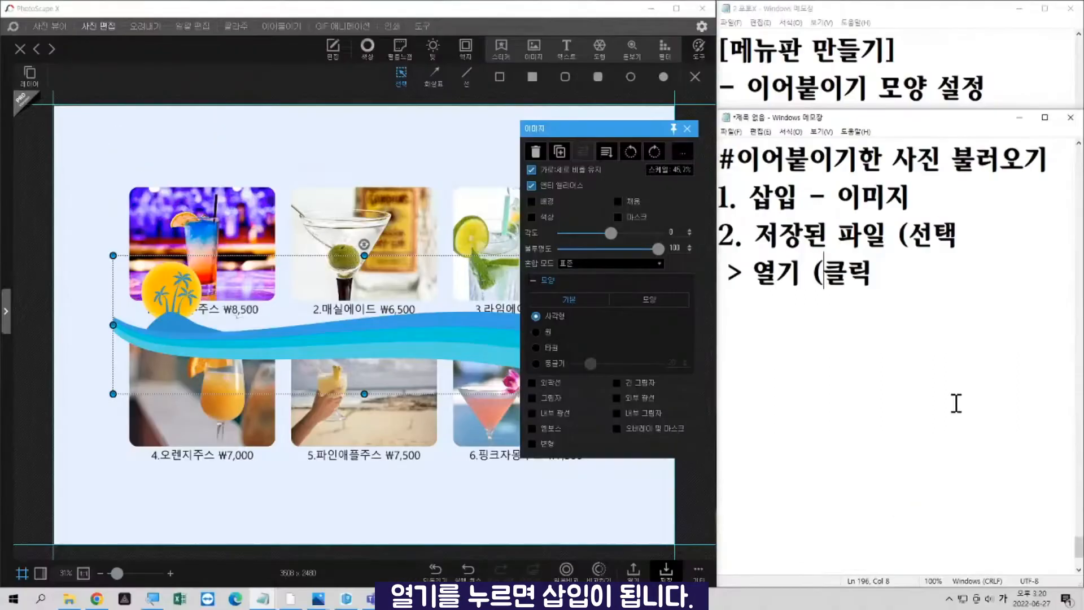
# Move the 바다 wave image to the page's top-left corner and enlarge it proportionally to span the full page width
pyautogui.moveTo(475, 333); pyautogui.dragTo(475, 300)
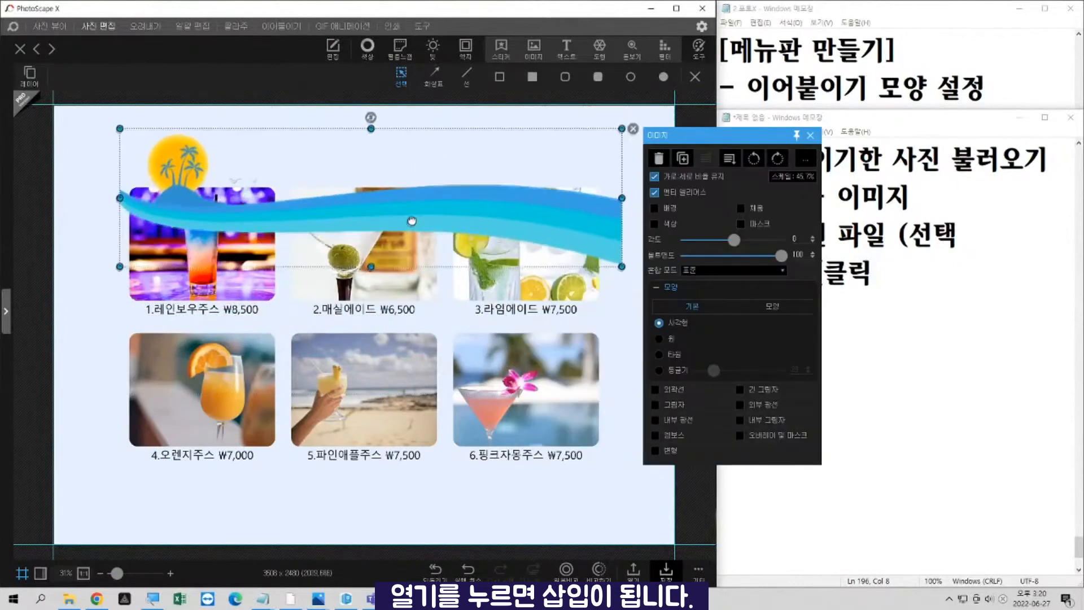
pyautogui.moveTo(411, 220); pyautogui.dragTo(344, 194)
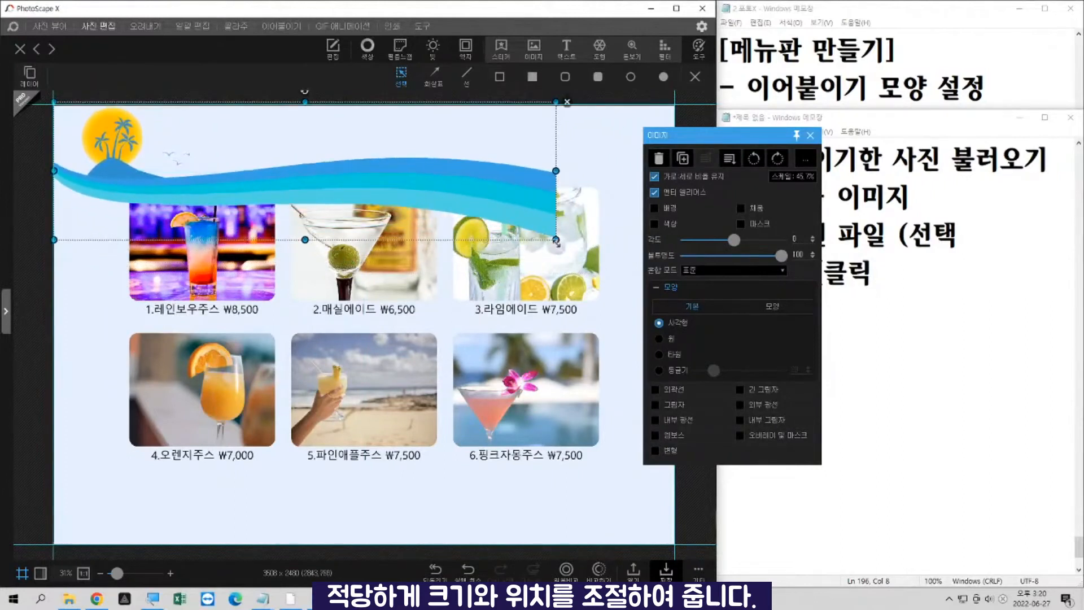
pyautogui.moveTo(556, 240); pyautogui.dragTo(673, 276)
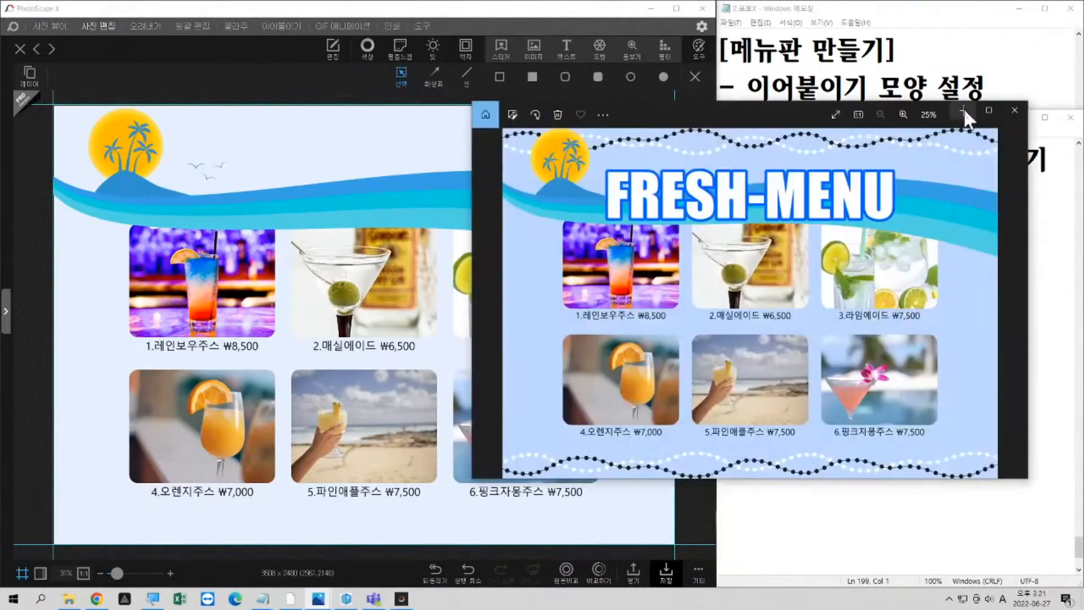
# Put the finished menu preview away and add the heading "#텍스트 삽입" and the number "1." to the Notepad notes
pyautogui.click(950, 136)
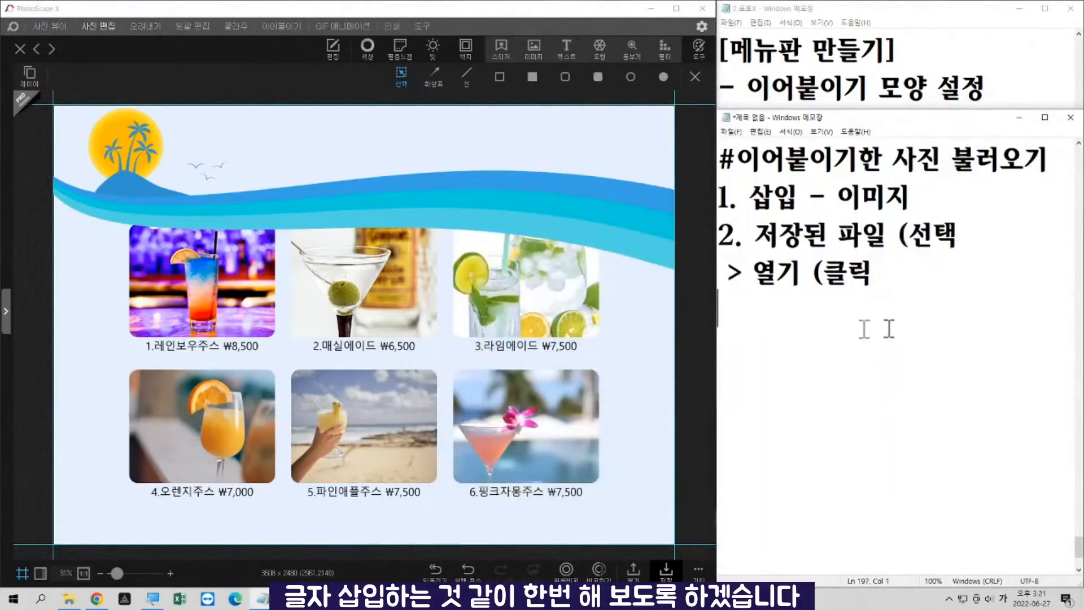
pyautogui.write('#텍스트 삽입')
pyautogui.press('Return')
pyautogui.write('1.')
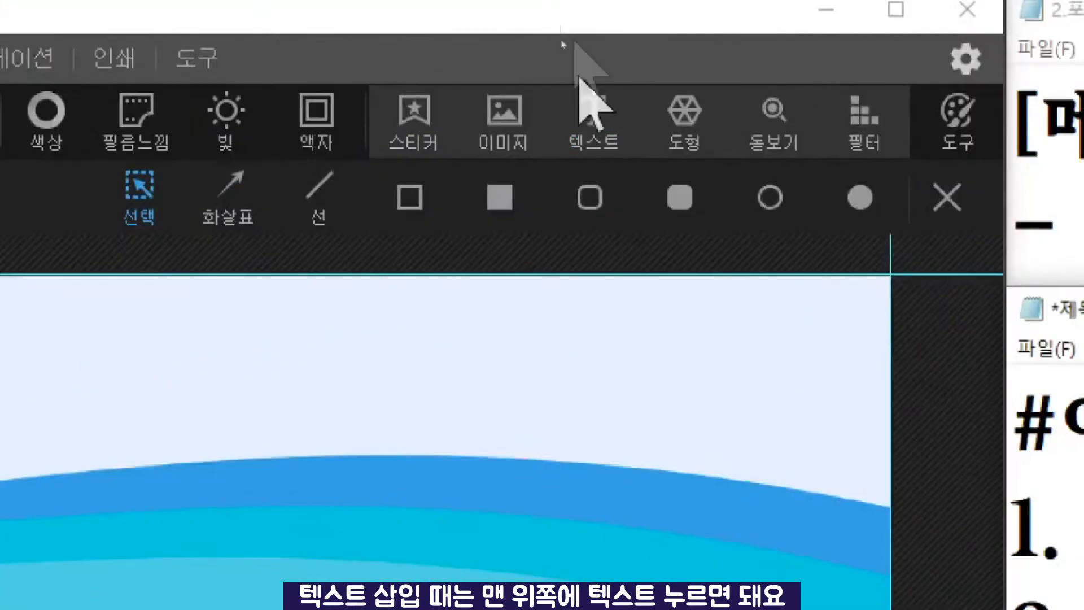
# Switch to PhotoScape X and insert a text object reading FRESH-MENU on the menu page
pyautogui.click(565, 56)
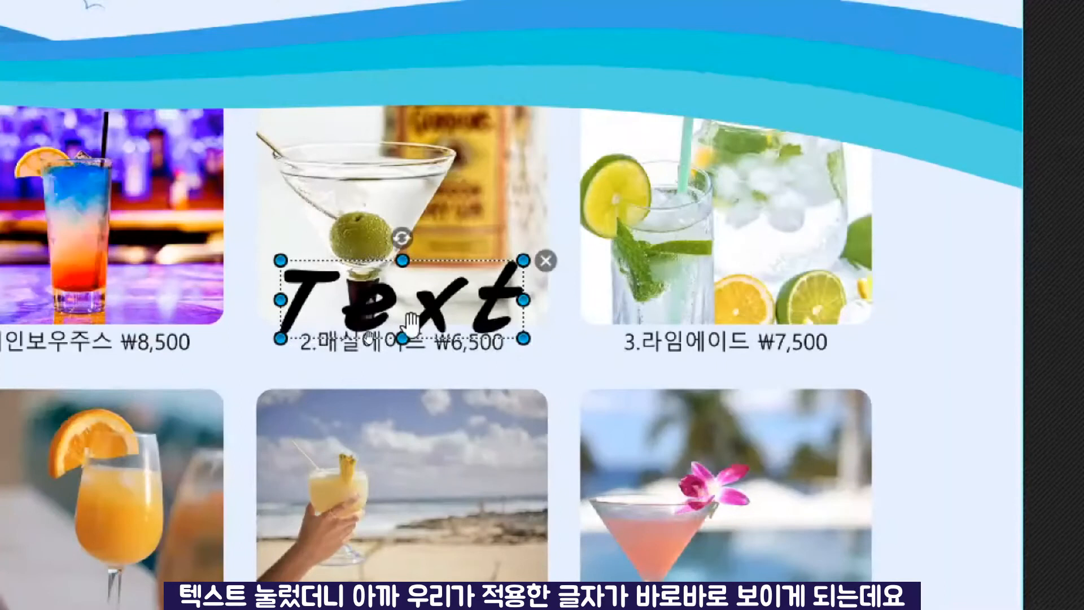
pyautogui.click(367, 335)
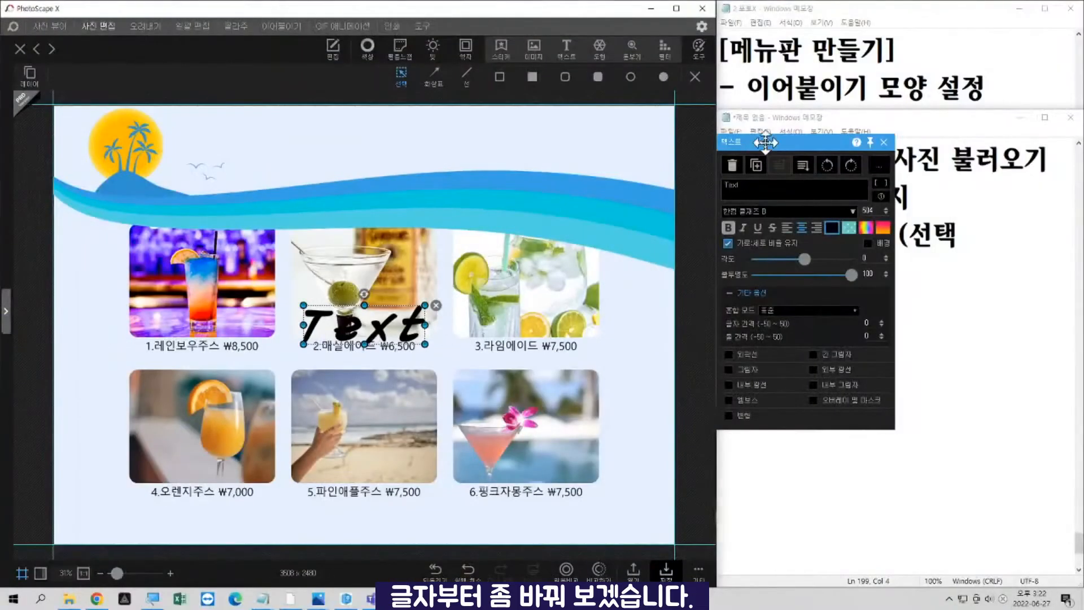
pyautogui.moveTo(764, 143); pyautogui.dragTo(581, 150)
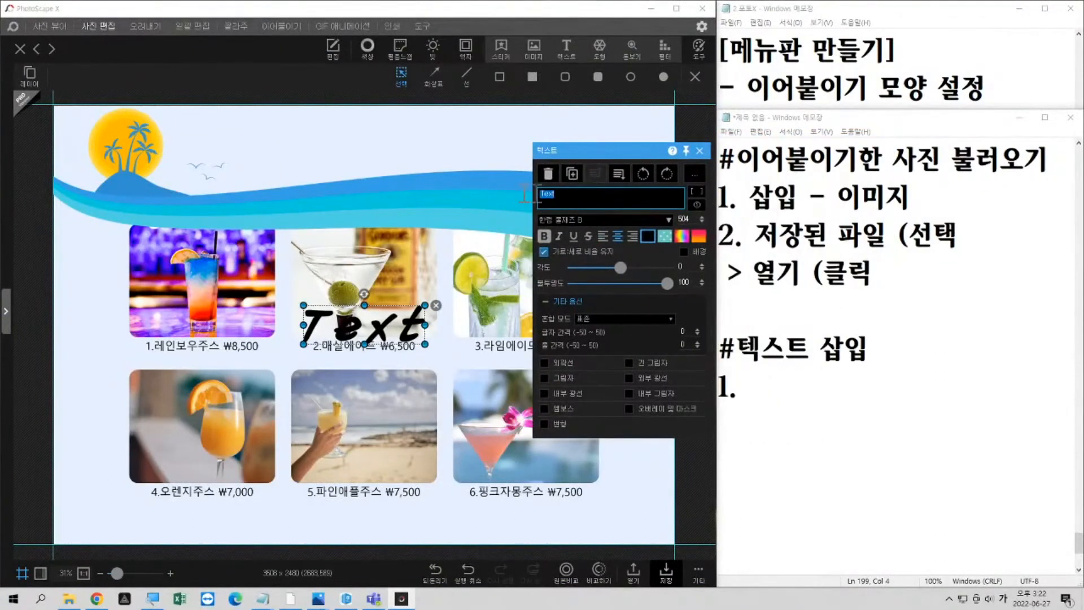
pyautogui.press('Hangul')
pyautogui.write('FRESH-MENU')
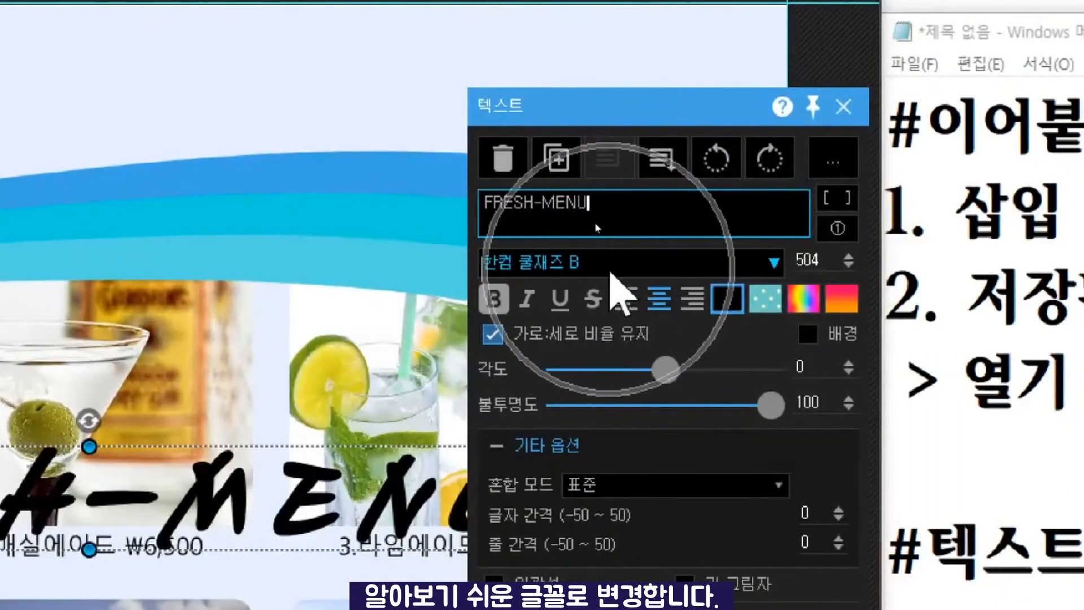
# Browse the heavy fonts for the FRESH-MENU title and set it to Franklin Gothic Heavy
pyautogui.click(610, 265)
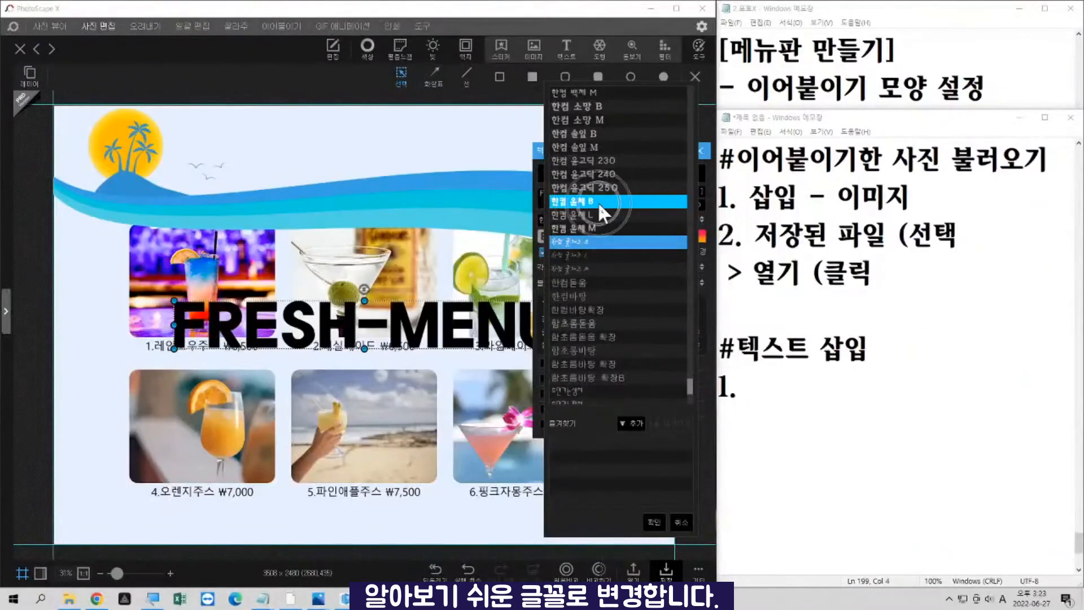
pyautogui.click(597, 201)
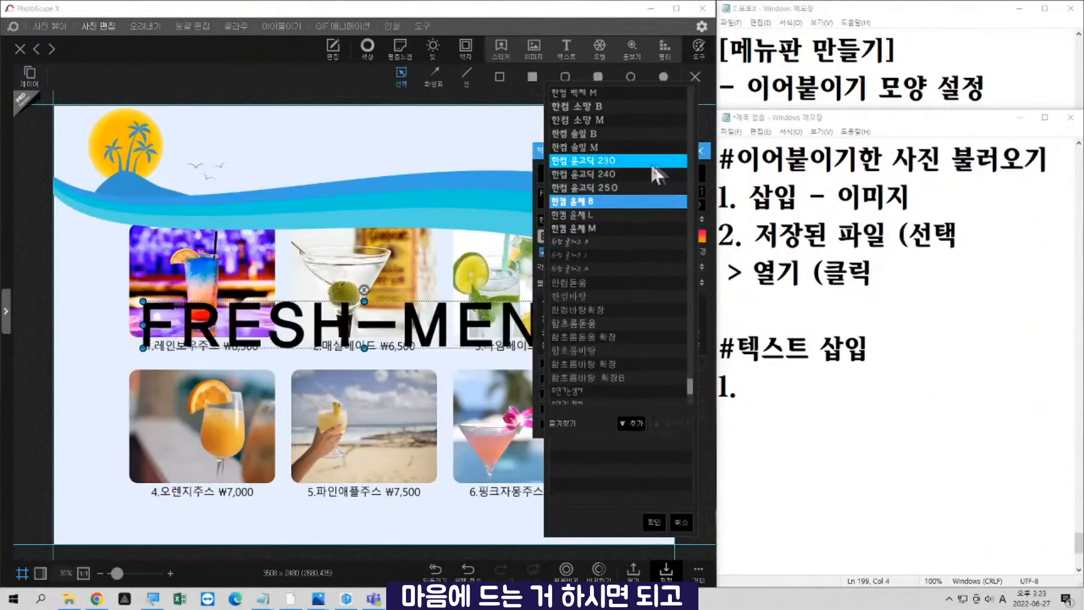
pyautogui.scroll(10, 650, 226)
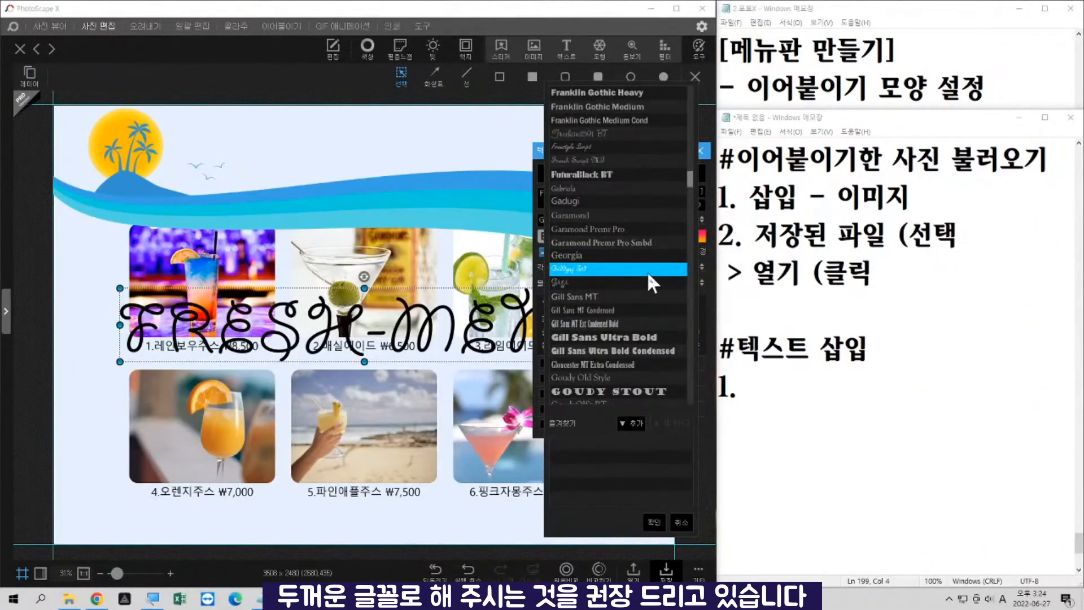
pyautogui.scroll(2, 626, 164)
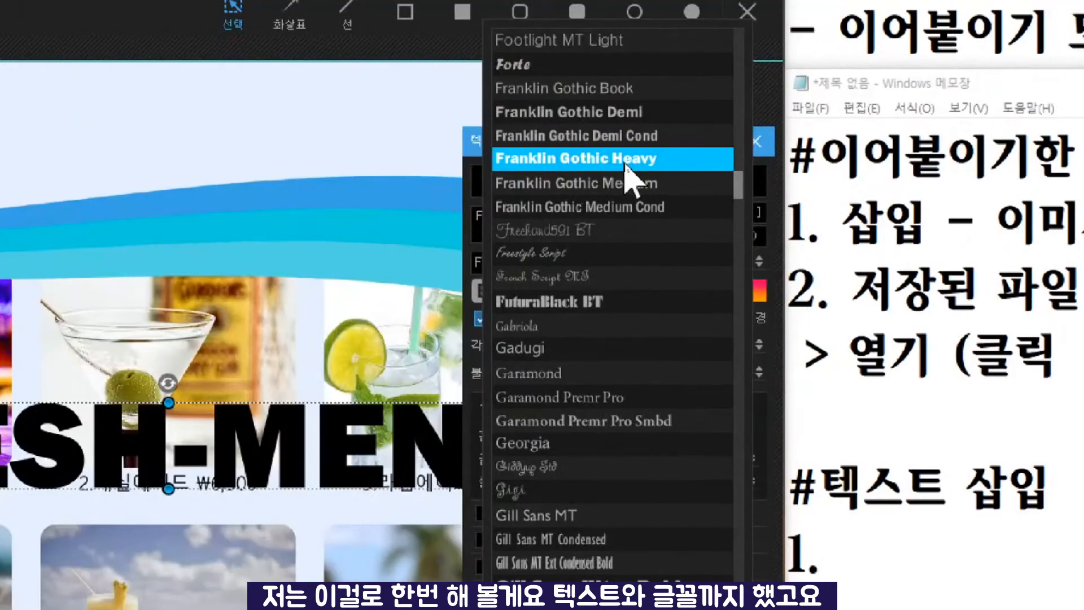
pyautogui.click(626, 162)
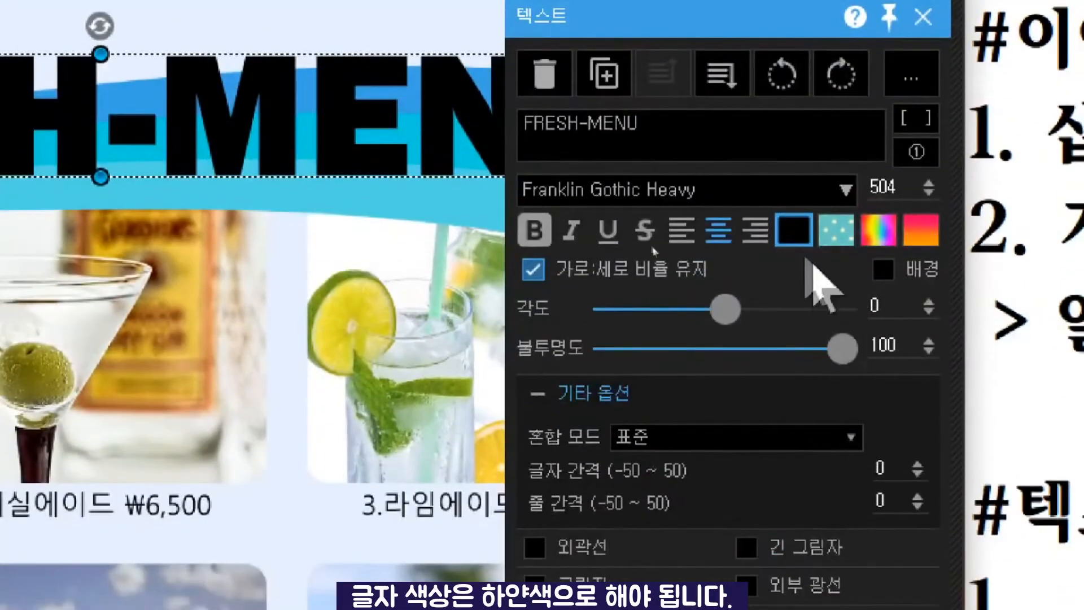
# Change the FRESH-MENU title's text colour to white
pyautogui.click(794, 230)
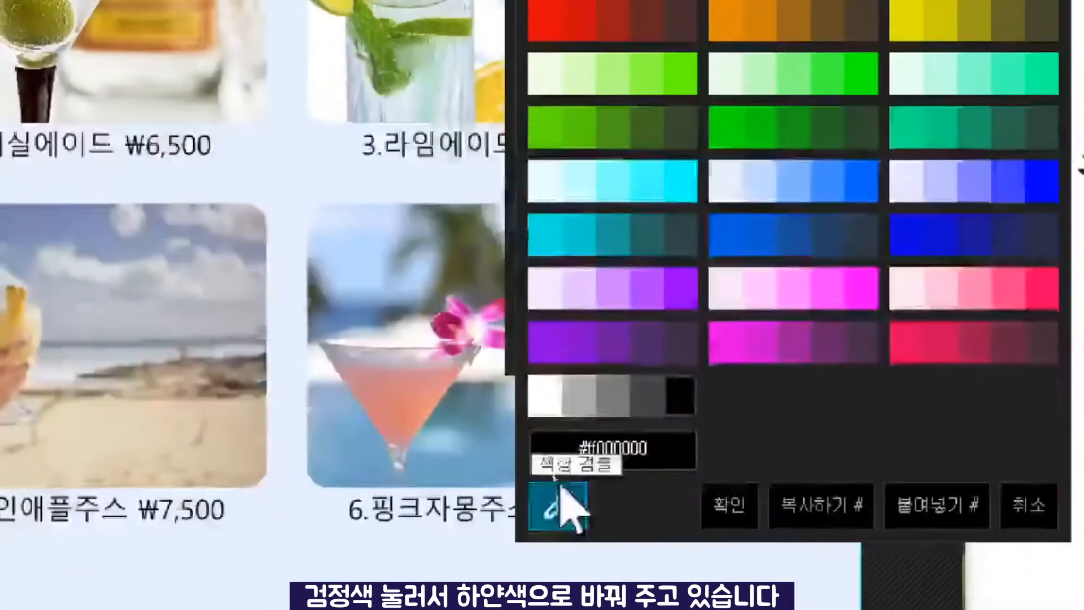
pyautogui.click(549, 402)
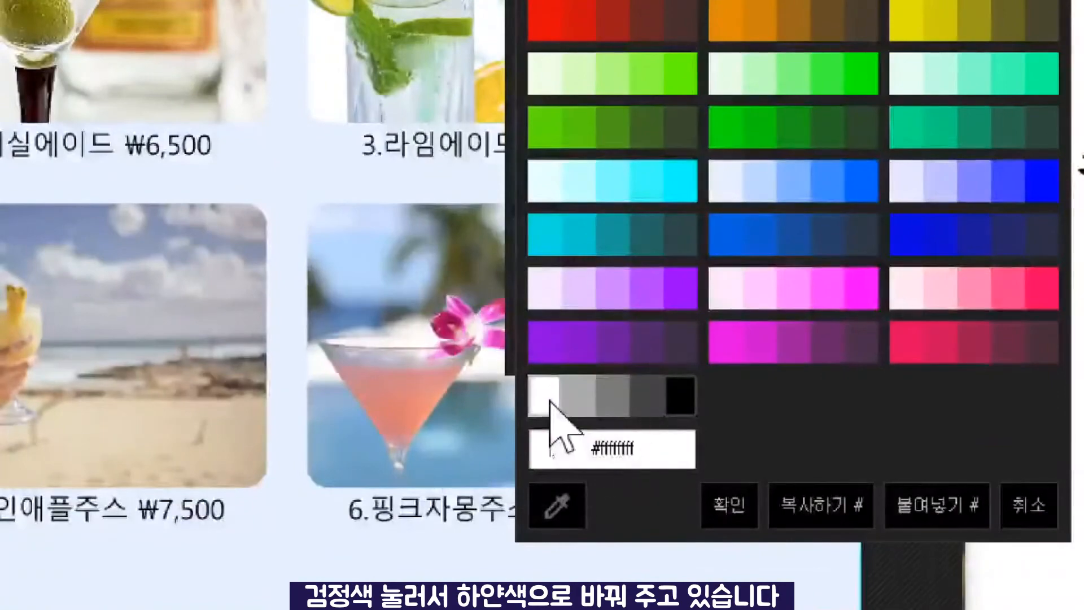
pyautogui.click(549, 400)
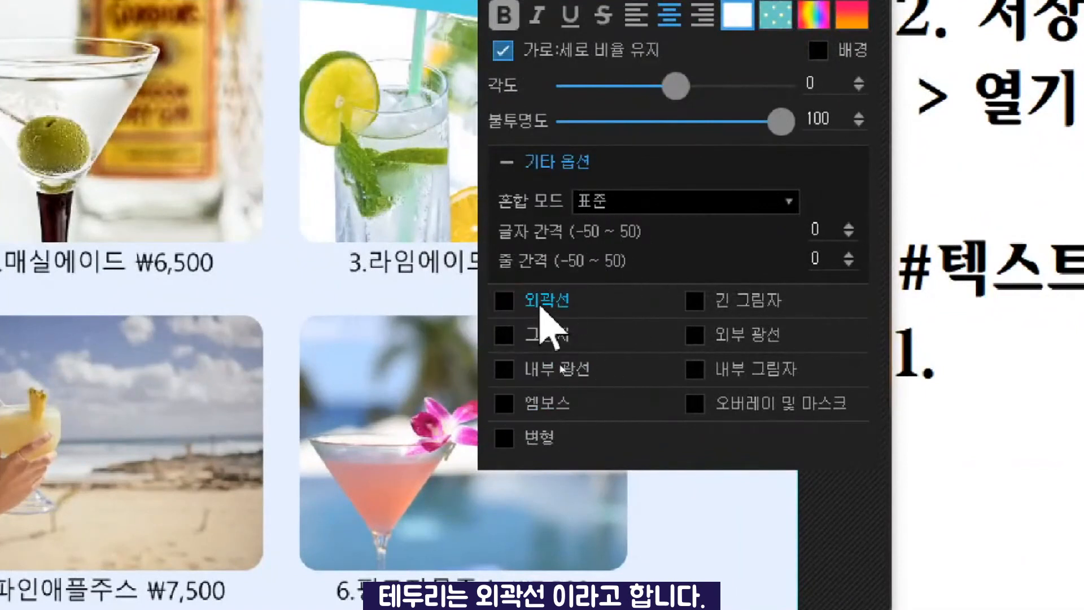
# Add a blue outline (외곽선) to the FRESH-MENU title and set its thickness to 21
pyautogui.click(504, 299)
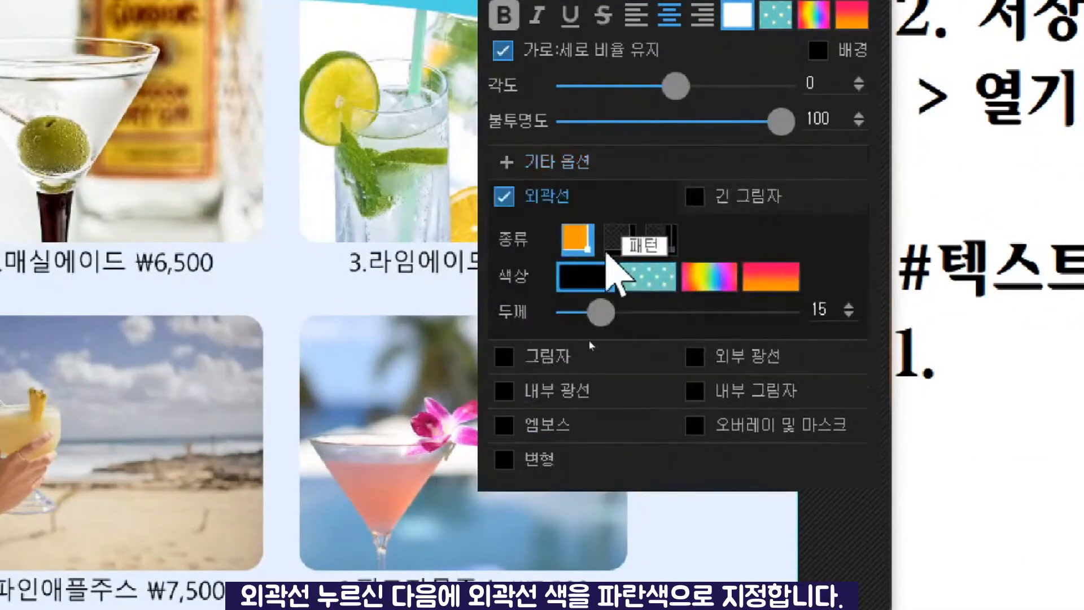
pyautogui.click(592, 287)
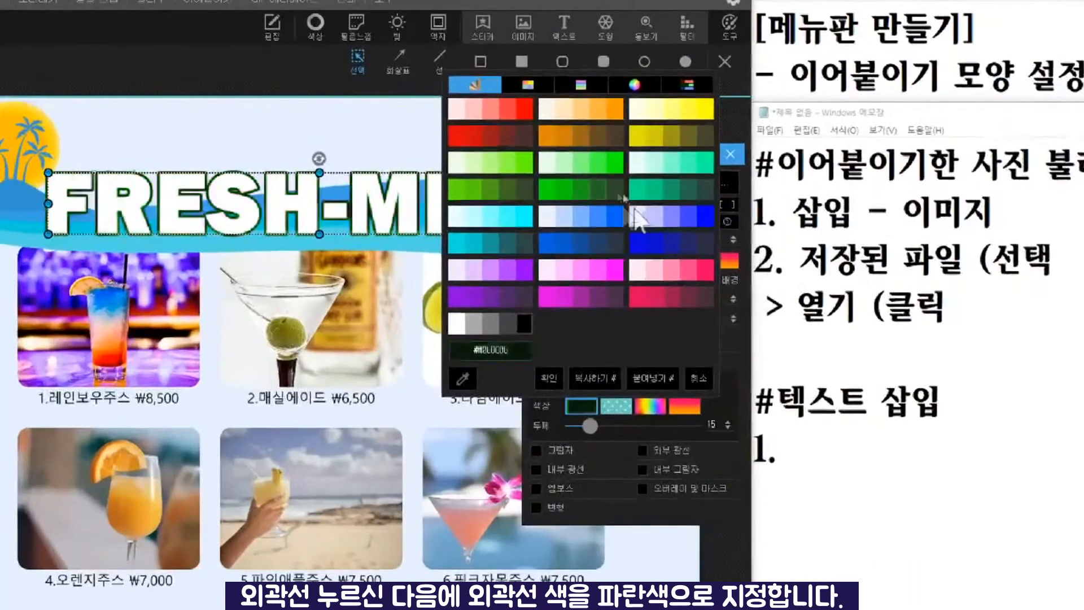
pyautogui.click(648, 203)
pyautogui.click(700, 220)
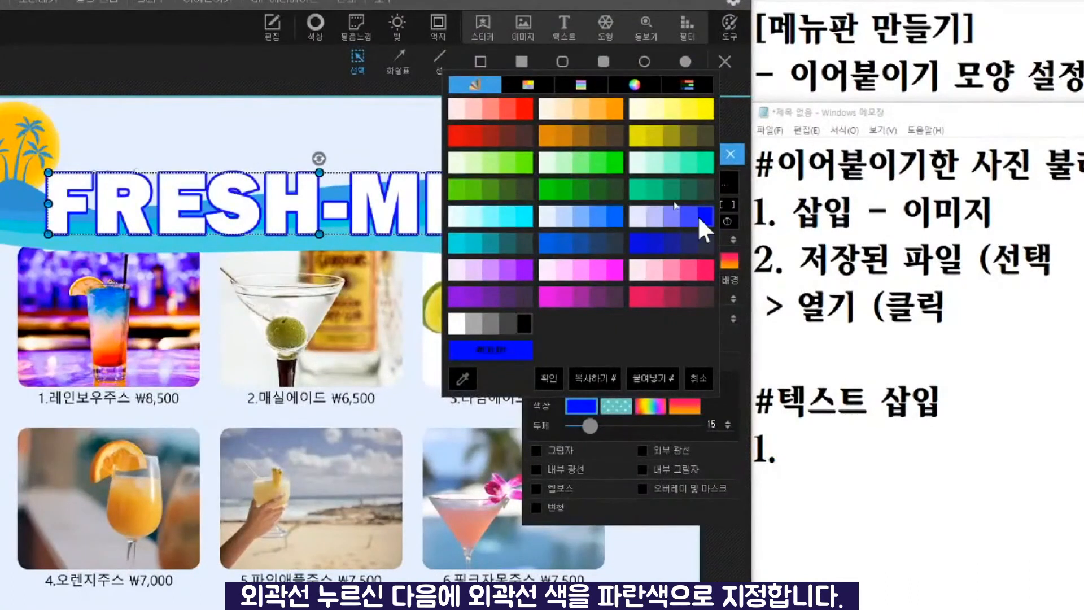
pyautogui.click(548, 377)
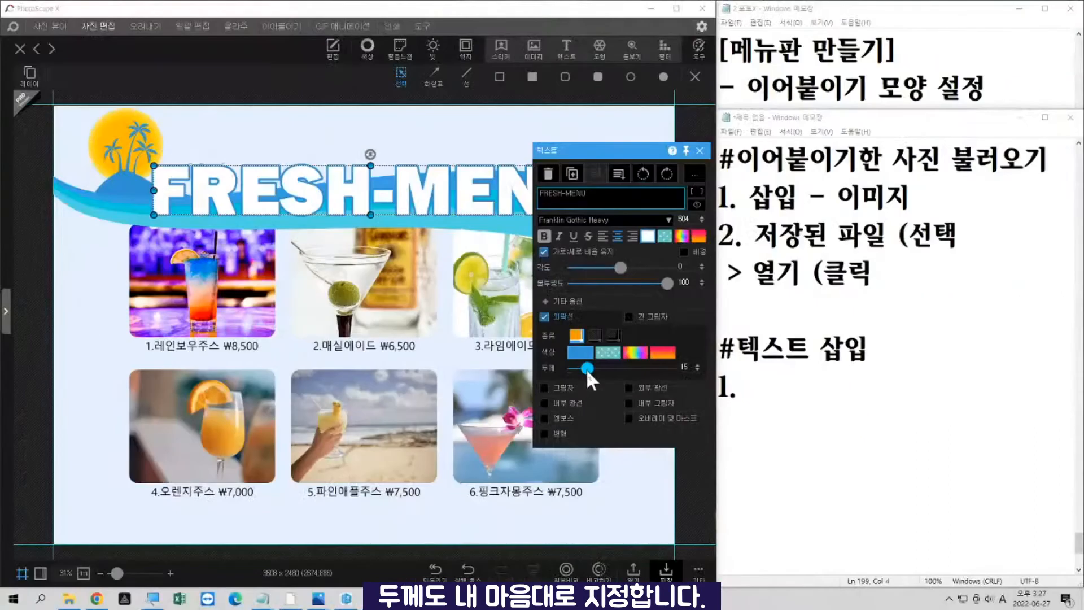
pyautogui.moveTo(582, 364)
pyautogui.mouseDown()
pyautogui.moveTo(639, 372)
pyautogui.moveTo(594, 380)
pyautogui.mouseUp()
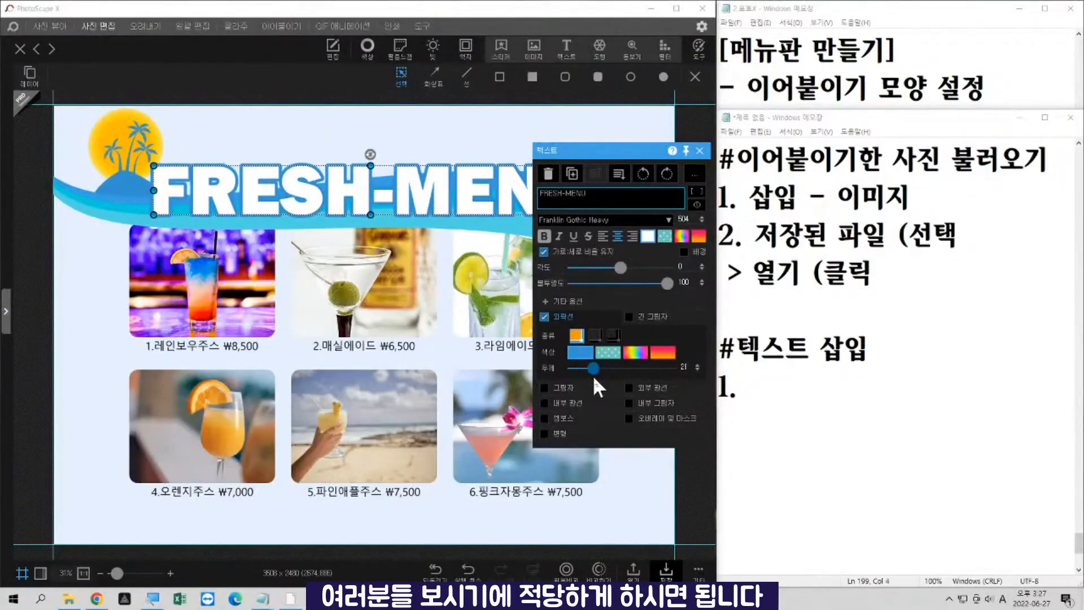